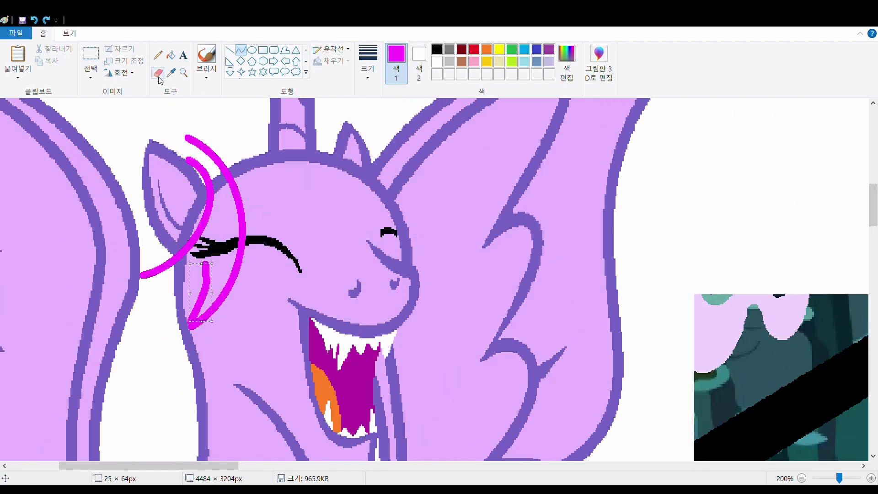
Outline the mane locks around the winged pony's ear and cheek with magenta curves.
click(158, 73)
scroll(435, 279, left, 5)
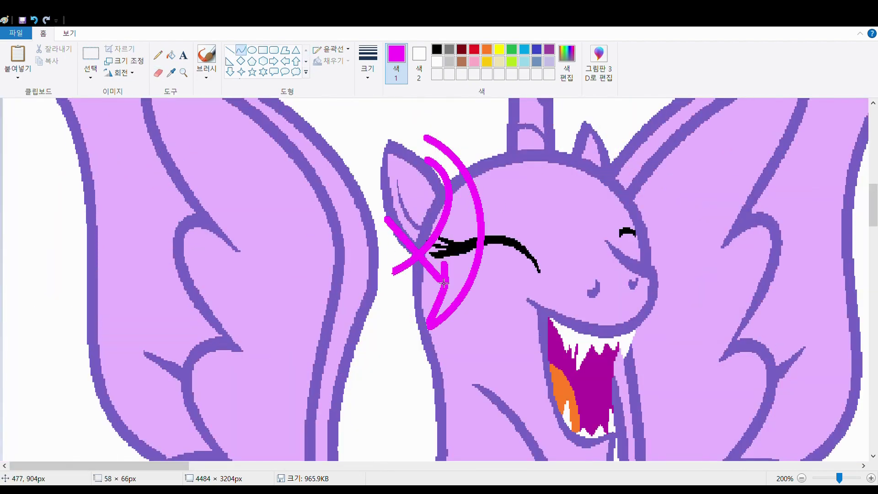
scroll(443, 283, right, 10)
scroll(444, 283, left, 10)
drag(315, 160, 238, 275)
scroll(338, 366, up, 2)
scroll(238, 275, up, 2)
drag(226, 340, 230, 262)
Outline the fringe across the forehead and over the top of the head with magenta curves.
scroll(242, 346, right, 4)
scroll(243, 345, up, 2)
drag(231, 201, 470, 309)
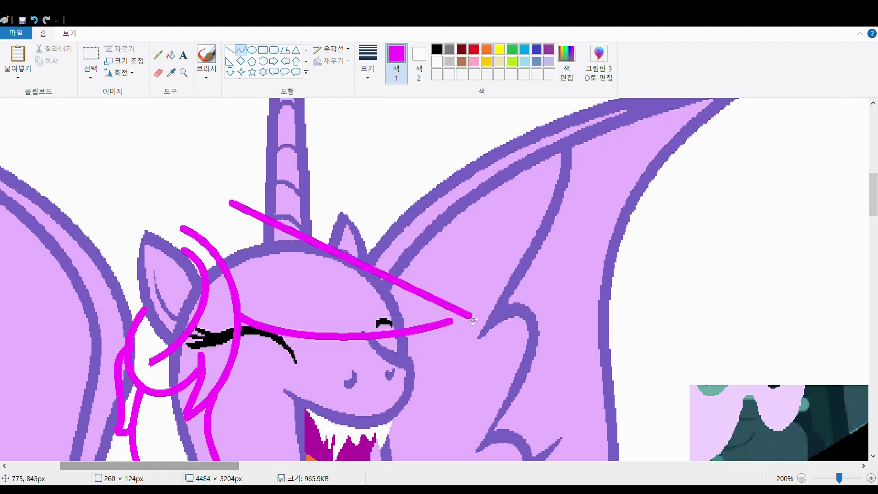
drag(329, 183, 329, 160)
Outline the long mane section hanging between the muzzle and the wing with magenta curves.
scroll(475, 363, down, 10)
scroll(474, 362, right, 15)
scroll(474, 362, left, 15)
scroll(474, 362, up, 10)
drag(588, 237, 644, 264)
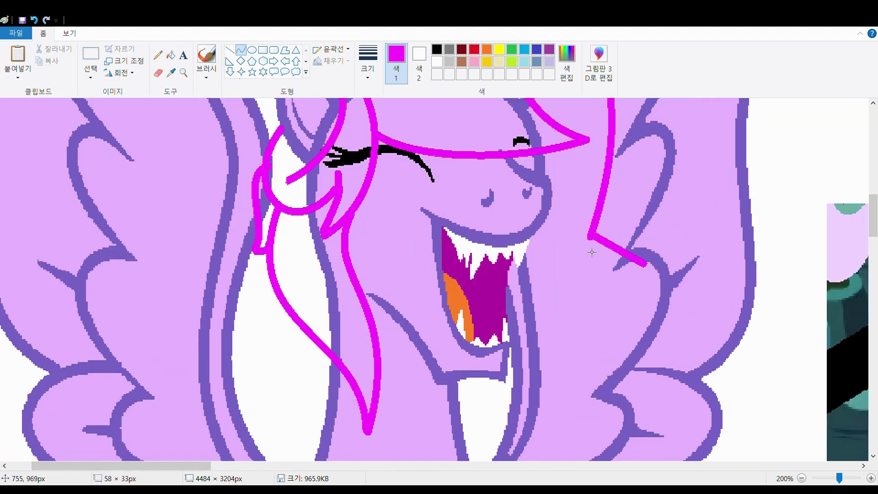
Outline the tail beside the pony's hind legs with magenta curves, including one line about 410 px tall.
scroll(506, 355, down, 10)
drag(183, 106, 196, 389)
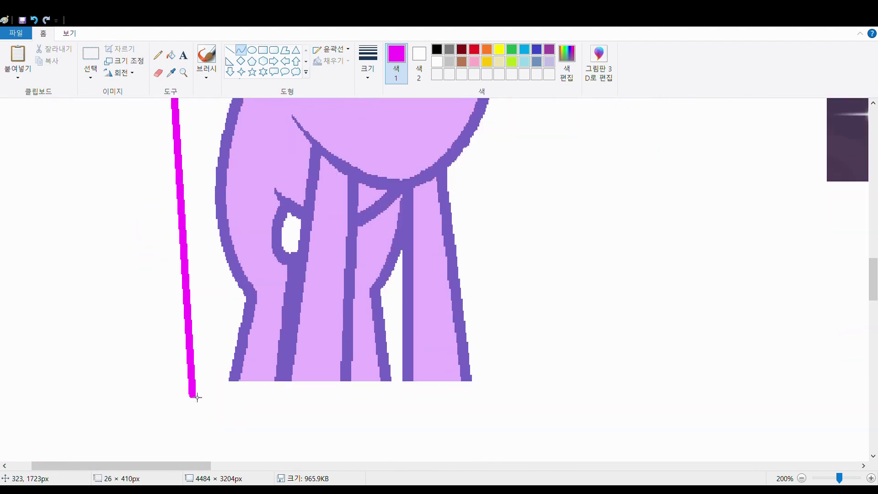
drag(137, 386, 101, 137)
Fill the head, neck and wing areas enclosed by the magenta mane outline with white.
scroll(101, 136, up, 10)
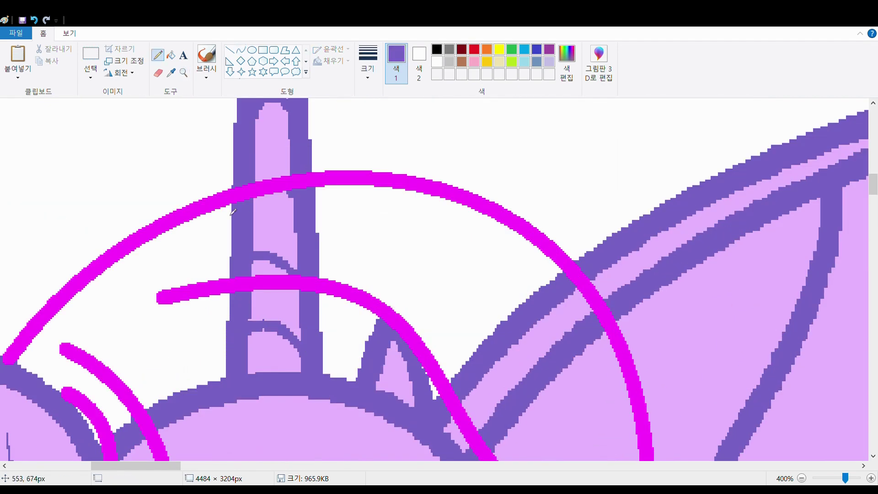
click(188, 377)
scroll(188, 376, down, 5)
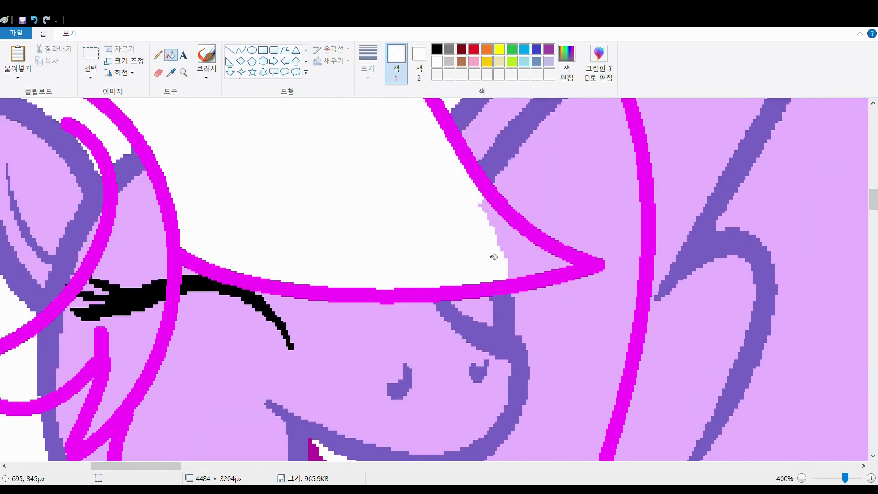
click(127, 258)
scroll(194, 272, down, 3)
scroll(194, 272, down, 2)
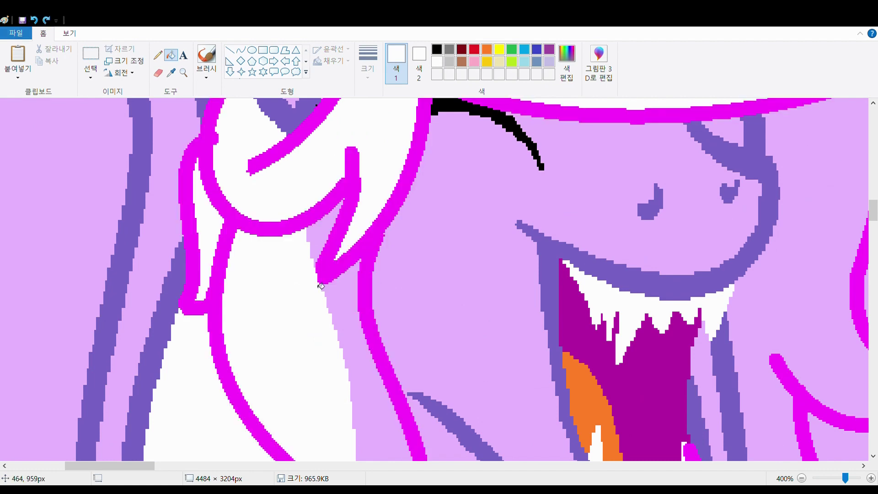
scroll(160, 228, down, 3)
scroll(130, 196, right, 5)
click(154, 215)
Mix a pale blue from the light turquoise and fill the pony's teeth with it.
scroll(156, 138, up, 2)
click(524, 62)
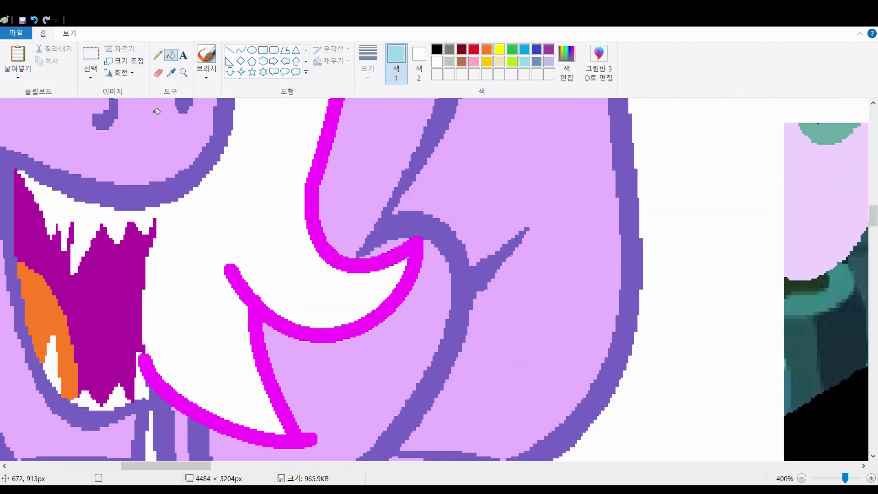
click(116, 225)
Continue the magenta outline along the open mouth's edge with the pencil and clean the nearby lock edges with white.
click(171, 73)
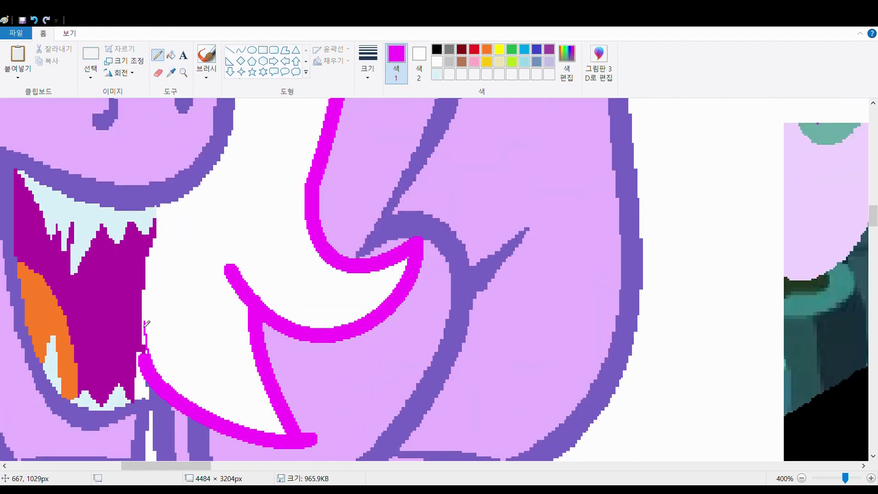
ctrl+scroll(232, 198, up, 1)
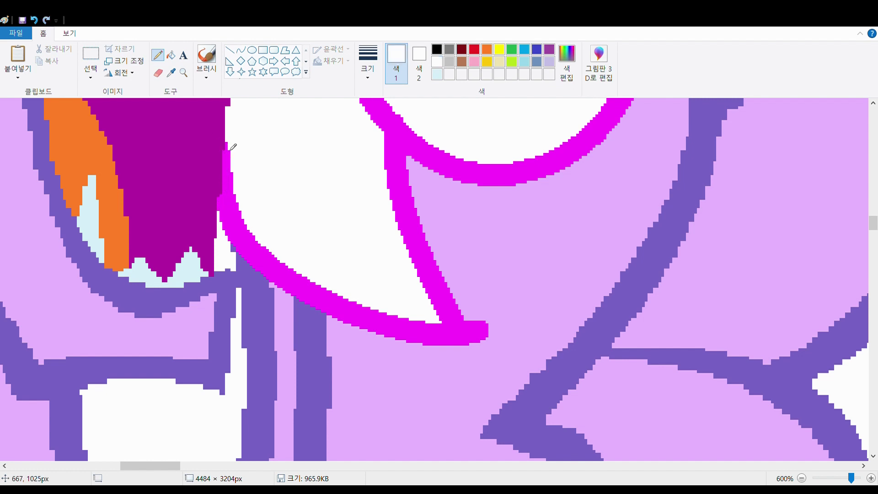
click(504, 339)
scroll(504, 339, up, 4)
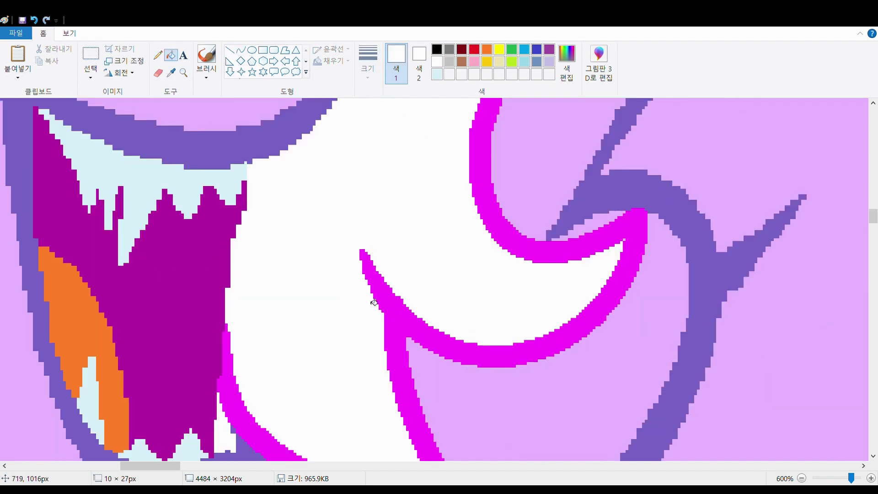
Refine the mane lock tip beside the wing with a short magenta curve about 5 × 33 px.
click(241, 50)
scroll(646, 354, up, 4)
drag(646, 354, 632, 394)
Clean up the mane outline around the horn and ear, trimming the blunt strand end above the ear to a point.
scroll(144, 467, left, 5)
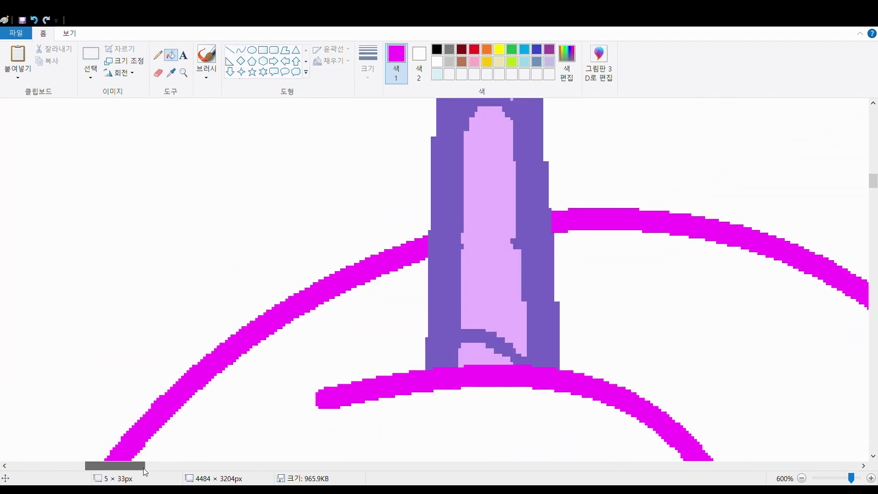
scroll(144, 467, up, 3)
click(158, 55)
scroll(199, 199, down, 2)
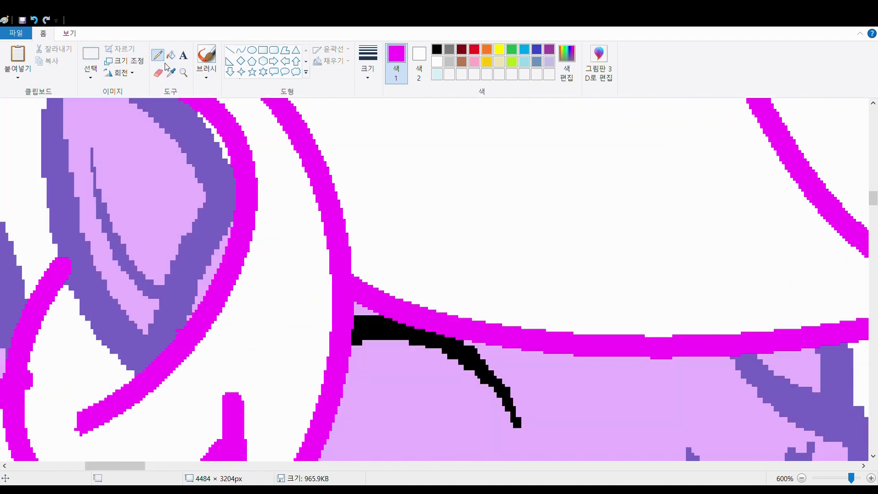
click(171, 55)
click(171, 73)
click(52, 247)
scroll(187, 263, up, 2)
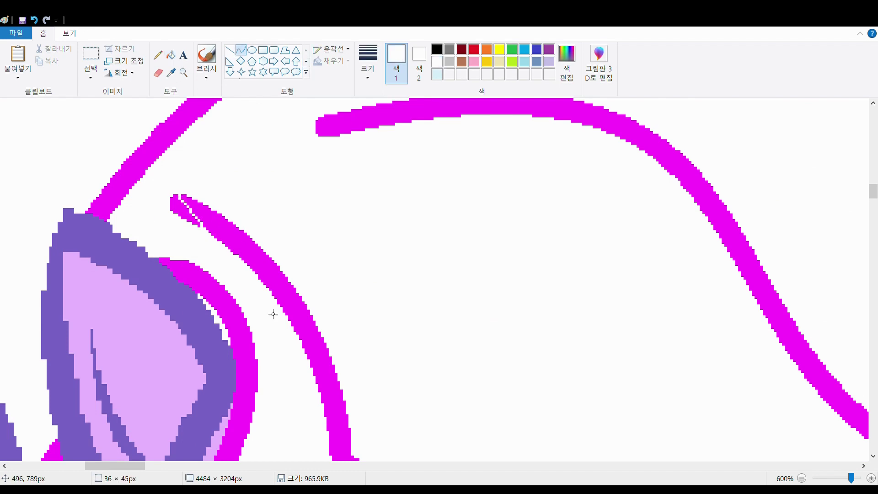
scroll(230, 249, down, 8)
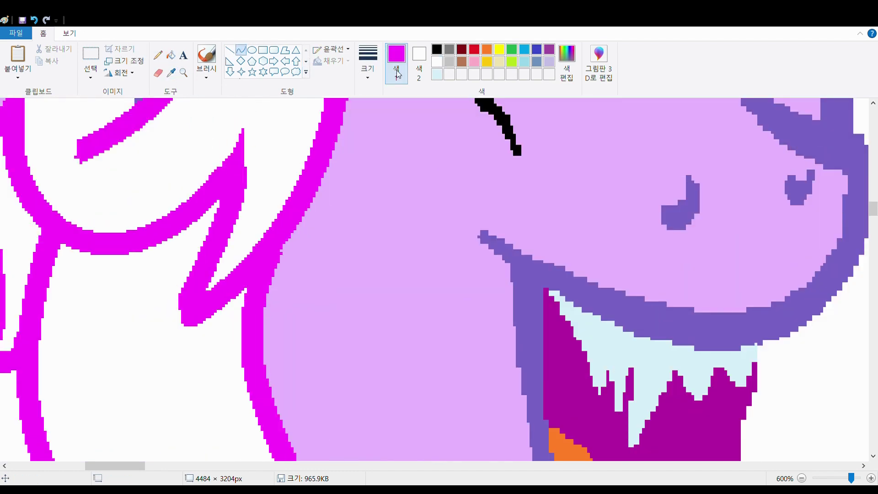
Fill the leftover areas beside the trimmed cheek strands with white.
scroll(412, 274, up, 4)
click(437, 62)
click(170, 55)
scroll(79, 327, down, 10)
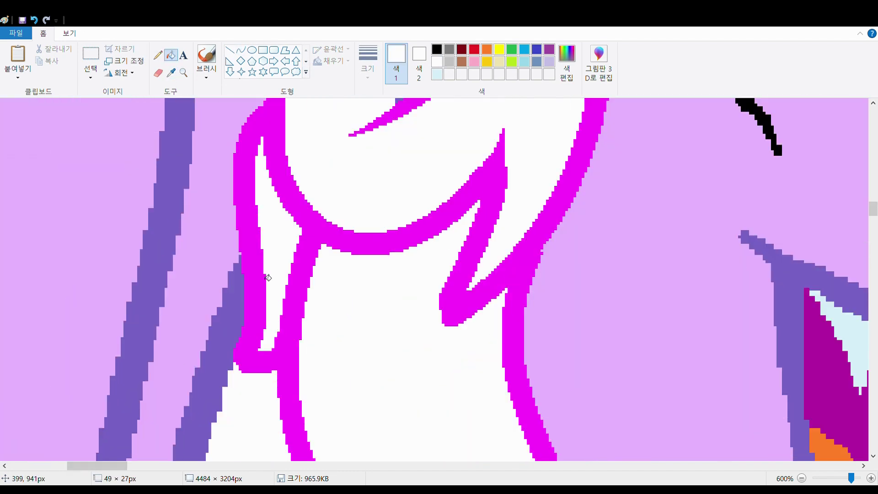
Extend the lower end of the long neck lock into a sharp tip with thin magenta curves.
click(171, 72)
click(229, 272)
click(240, 49)
scroll(551, 297, down, 5)
drag(561, 365, 606, 251)
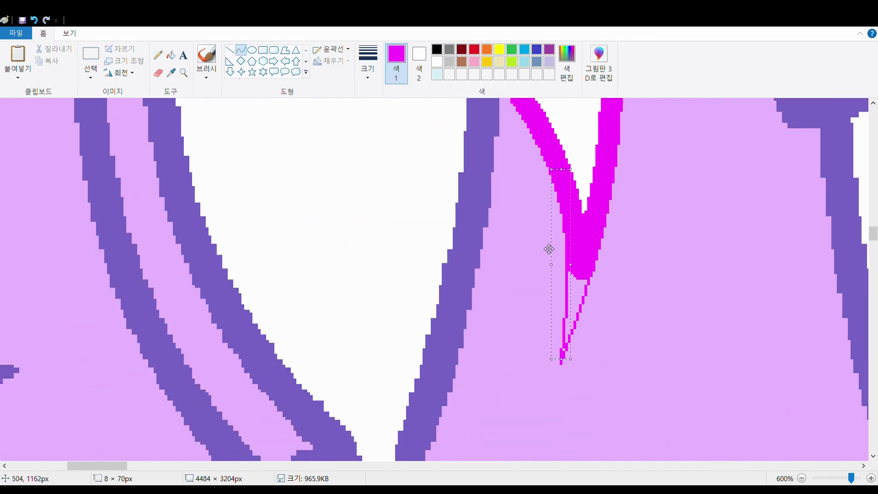
Add a pointed tip to the short lock under the cheek with thin magenta curves.
scroll(549, 250, up, 6)
scroll(448, 205, down, 2)
drag(412, 232, 448, 205)
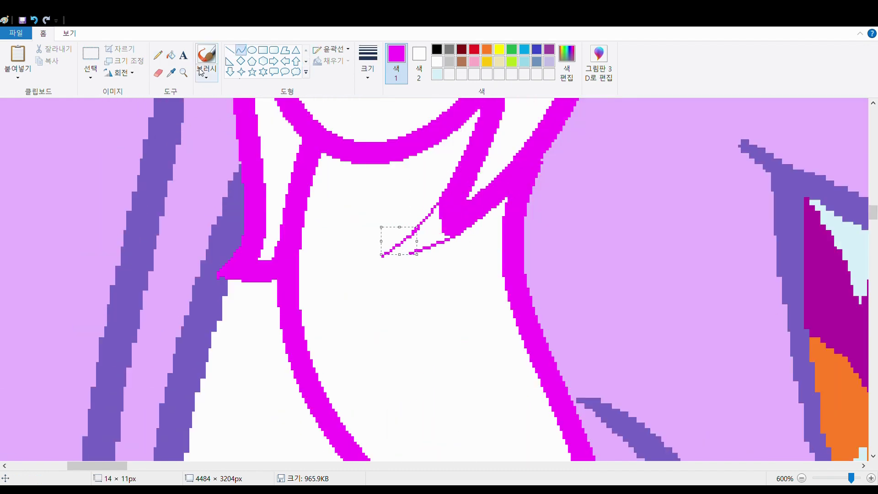
Refine the tail's magenta outline with the pencil and clean up the excess with white.
scroll(457, 242, down, 10)
scroll(417, 264, left, 5)
click(158, 55)
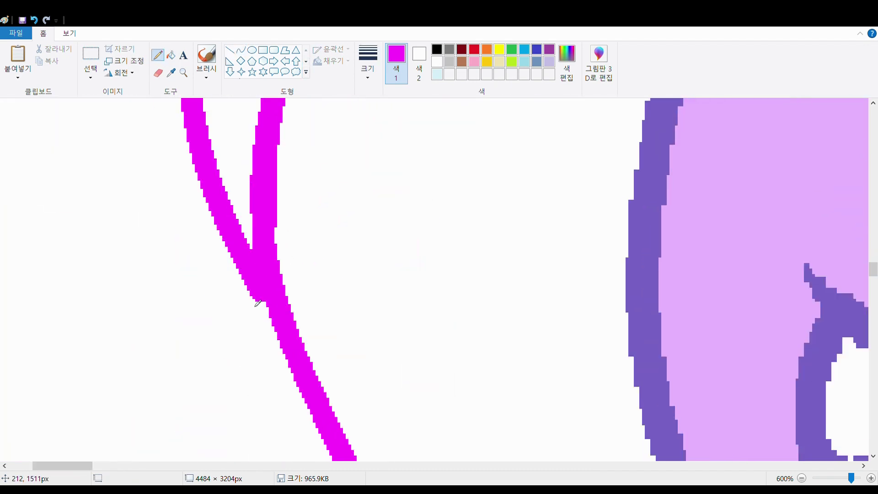
scroll(285, 307, up, 4)
click(291, 271)
scroll(549, 247, down, 5)
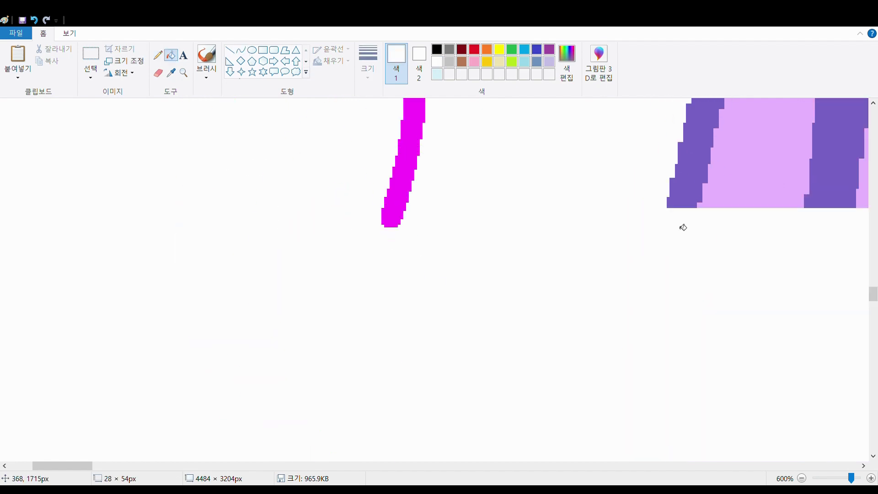
scroll(328, 211, down, 4)
scroll(152, 278, up, 4)
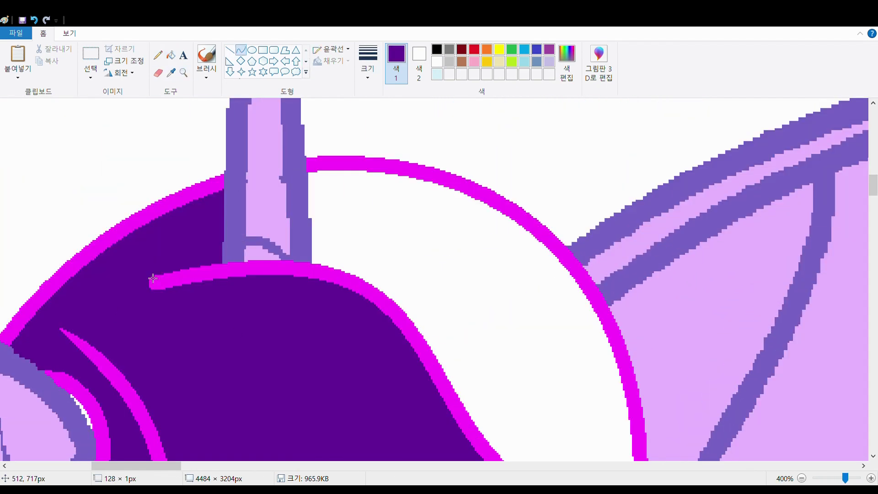
Fill the mane with dark purple and close the bottom of the tail with a matching straight line.
scroll(188, 276, down, 15)
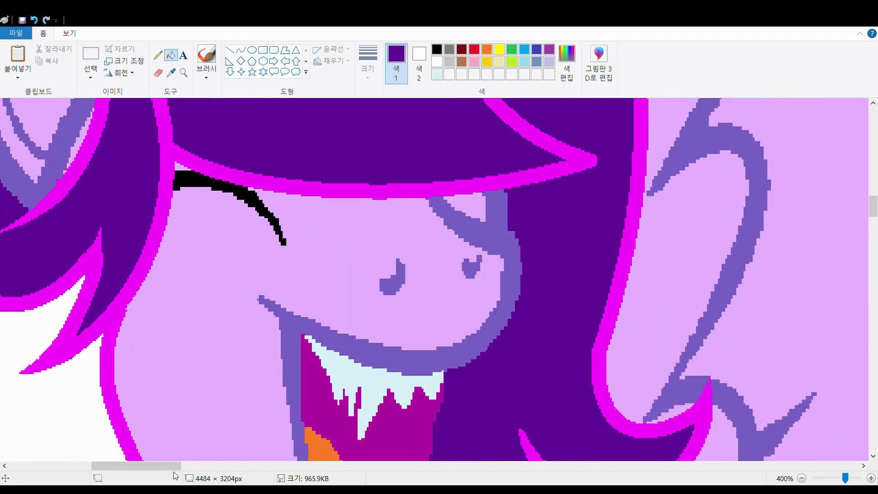
scroll(168, 398, left, 3)
scroll(168, 398, down, 5)
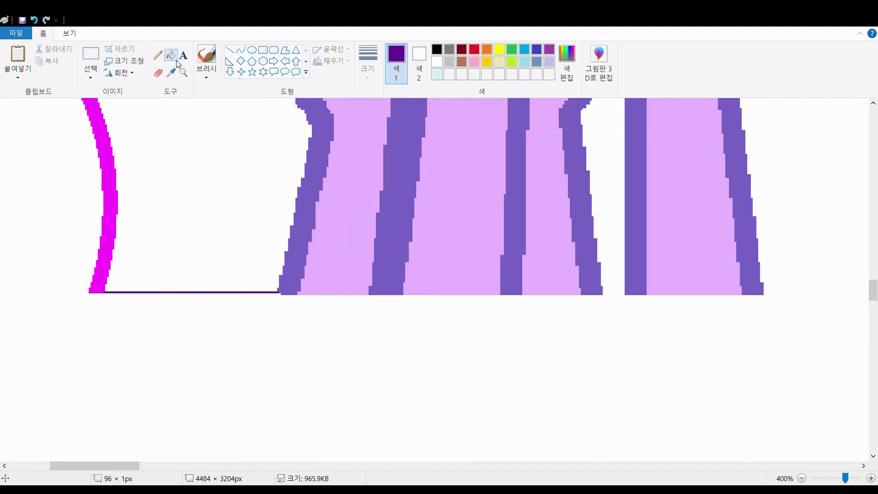
Go to the pale pink pony and recolor its outlines bright pink with the fill tool.
click(802, 478)
click(801, 478)
key(Delete)
scroll(387, 288, down, 5)
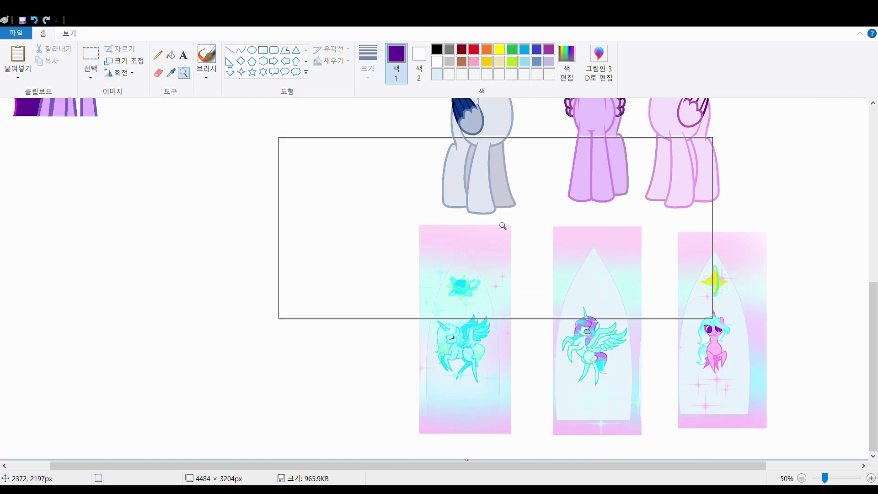
click(501, 225)
scroll(276, 163, up, 5)
click(249, 283)
scroll(249, 283, down, 1)
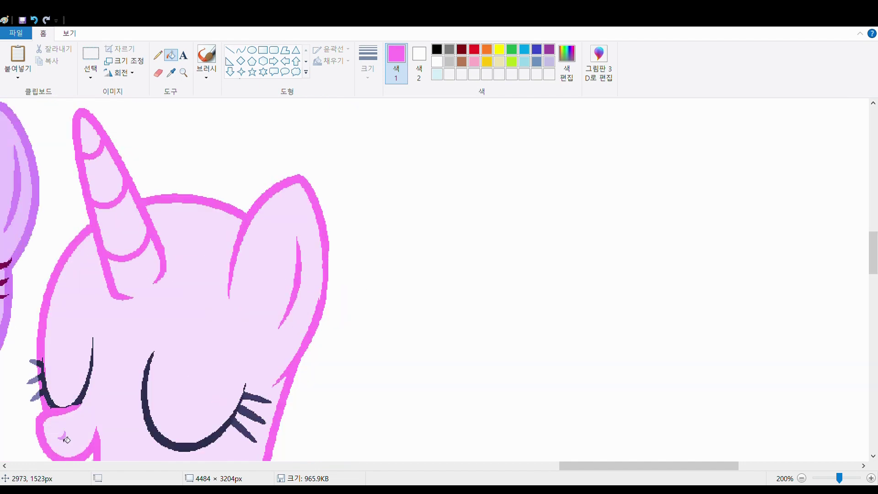
scroll(66, 440, down, 5)
scroll(305, 213, up, 1)
Remove the folded wing, painting parts outside the body white and parts inside it with the body's pale pink.
click(437, 62)
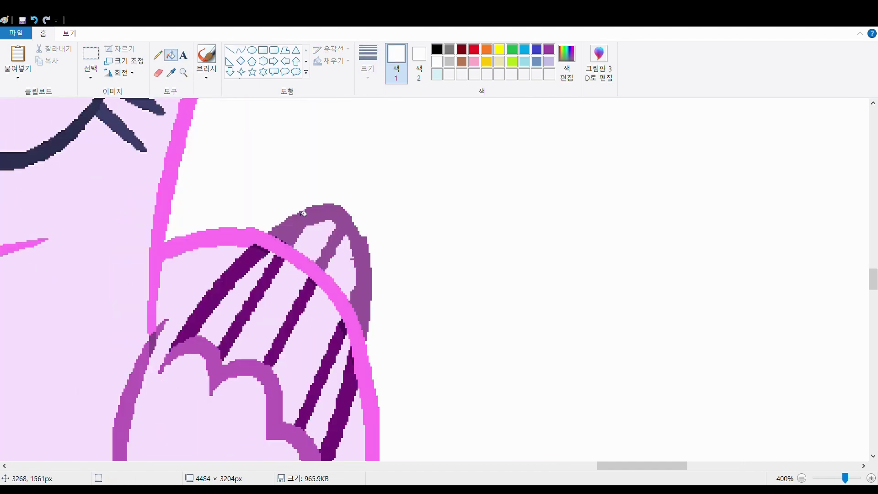
click(305, 213)
click(171, 73)
click(237, 297)
click(183, 350)
click(215, 297)
click(247, 311)
click(321, 375)
click(158, 55)
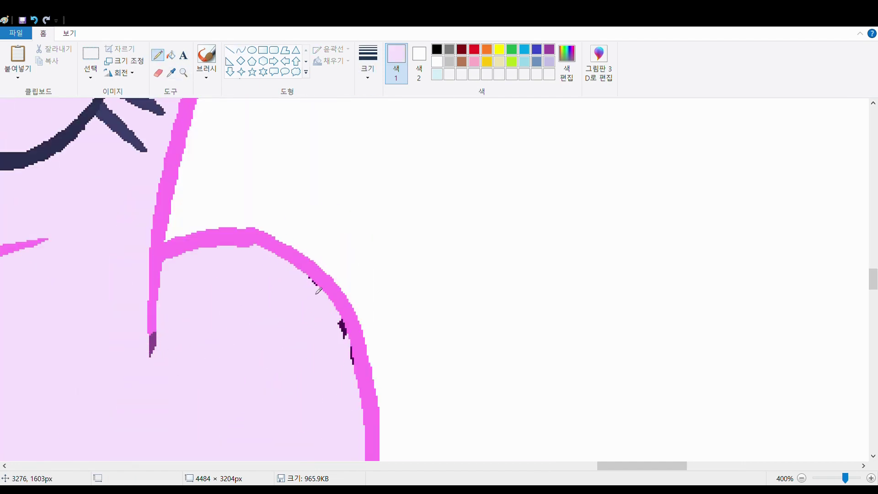
scroll(343, 328, down, 2)
Fill the pink pony's closed eyelids and lashes with black and its visible teeth with pale blue.
click(437, 49)
scroll(319, 126, up, 2)
click(123, 247)
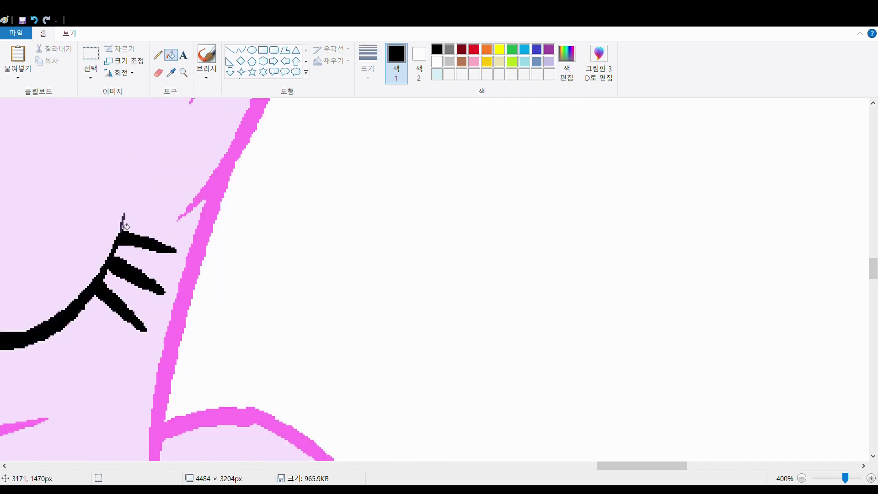
scroll(355, 355, up, 2)
click(355, 356)
click(243, 390)
scroll(242, 390, down, 2)
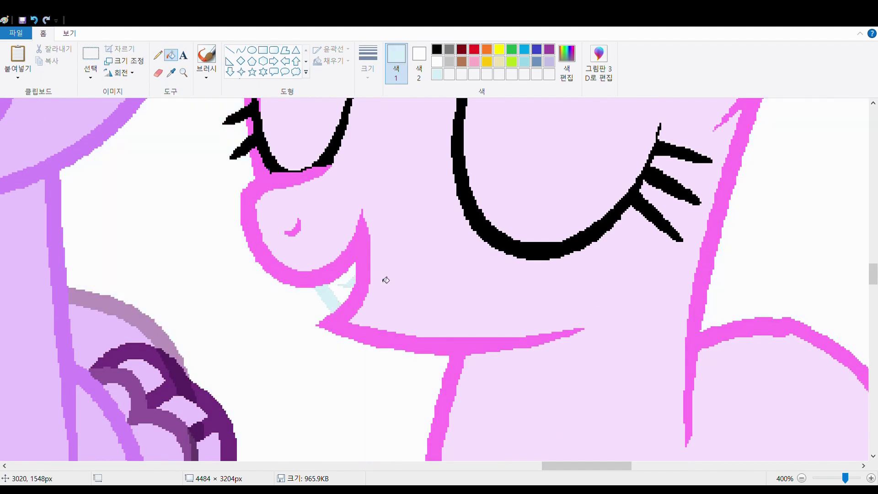
Recolor the pony's body with the star window figure's pink and copy that figure beside the pony as a reference.
scroll(386, 278, down, 2)
scroll(234, 239, up, 1)
scroll(234, 239, down, 5)
scroll(359, 235, up, 3)
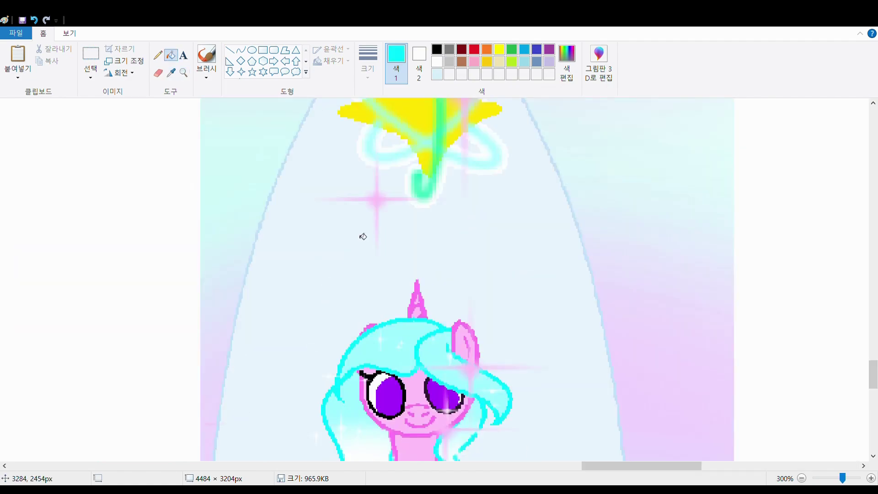
scroll(697, 409, down, 3)
click(90, 64)
drag(586, 337, 618, 368)
scroll(635, 236, up, 6)
Outline the fringe around the horn and forehead with cyan curves and move the reference picture farther from the pony.
click(240, 49)
scroll(608, 331, up, 2)
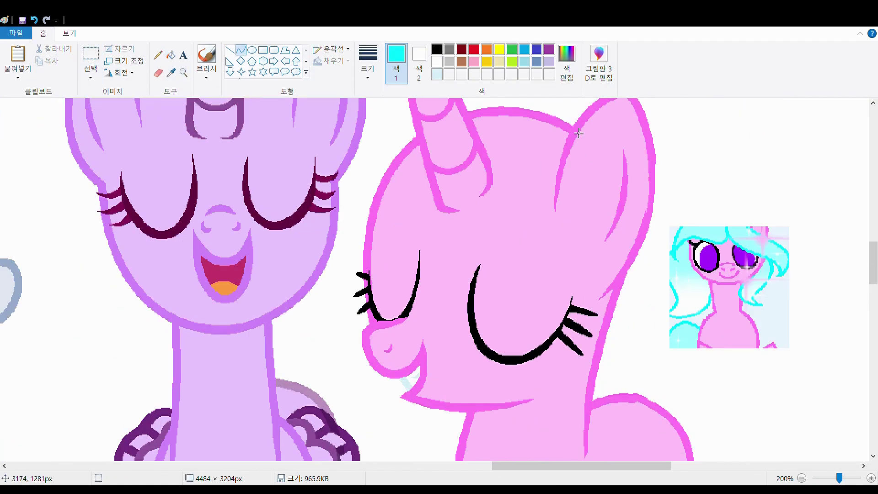
drag(343, 265, 569, 118)
mouse_move(411, 293)
mouse_down()
mouse_move(481, 314)
mouse_move(643, 329)
mouse_move(779, 456)
mouse_up()
scroll(643, 329, down, 5)
scroll(643, 329, up, 5)
click(91, 64)
key(ctrl+z)
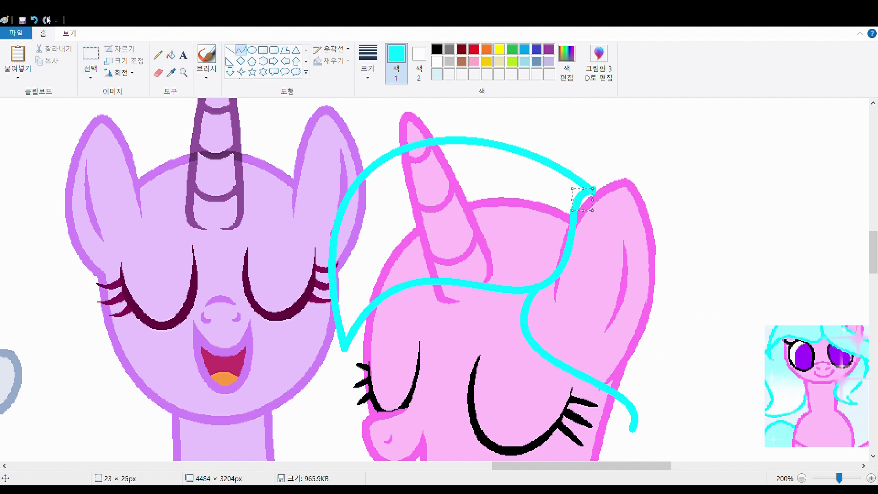
Outline the mane locks over the ear and down the cheek to the chest with cyan curves.
scroll(611, 290, down, 5)
scroll(611, 290, up, 5)
drag(612, 290, 741, 281)
scroll(740, 281, down, 5)
drag(595, 206, 531, 356)
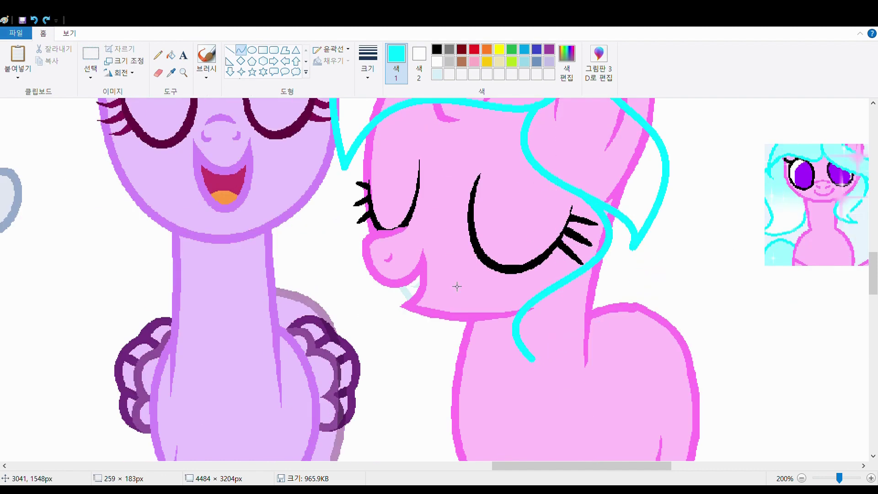
drag(533, 406, 684, 209)
Outline the wavy mane lock from in front of the face down to the chest with cyan curves.
scroll(702, 337, down, 5)
scroll(702, 337, up, 5)
drag(353, 98, 376, 371)
scroll(377, 191, down, 4)
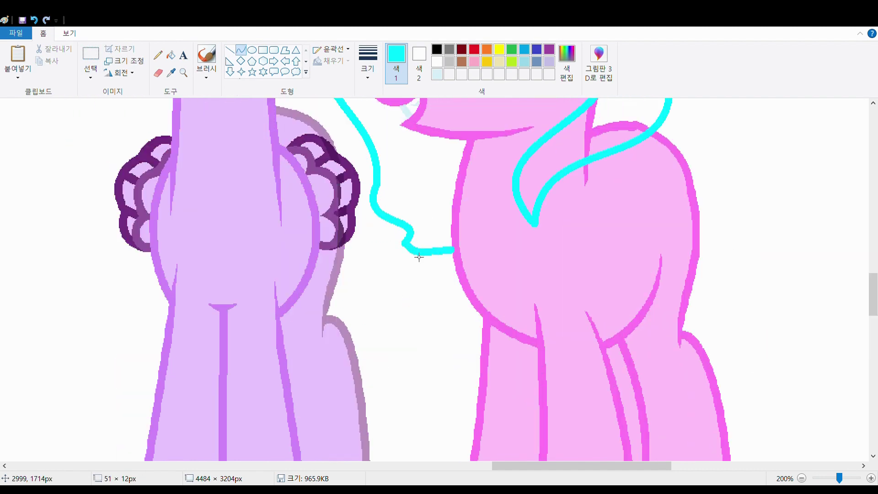
Outline the tail sweeping out behind the pony's back with a cyan curve.
scroll(419, 257, right, 3)
mouse_move(525, 99)
mouse_down()
mouse_move(618, 416)
mouse_move(633, 302)
mouse_up()
scroll(618, 416, down, 5)
scroll(633, 302, up, 5)
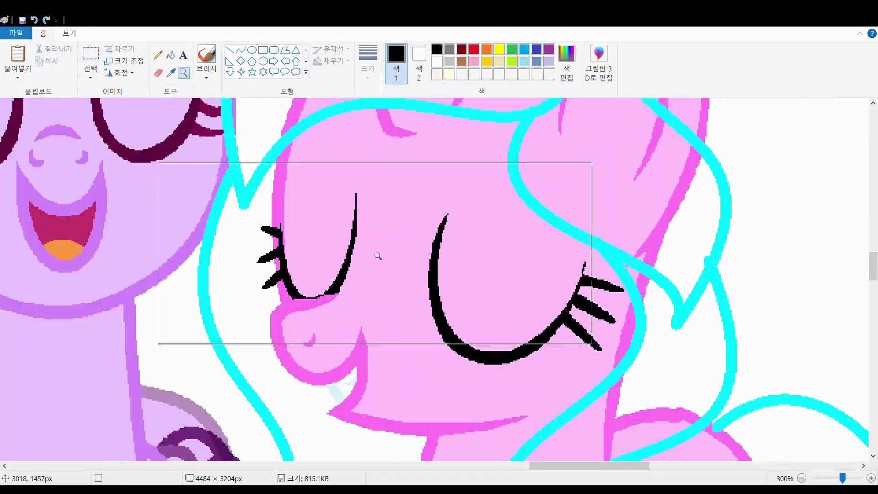
Fill the pink head and ear areas inside the pink pony's mane outline with white.
scroll(396, 374, up, 3)
scroll(229, 256, down, 3)
click(579, 223)
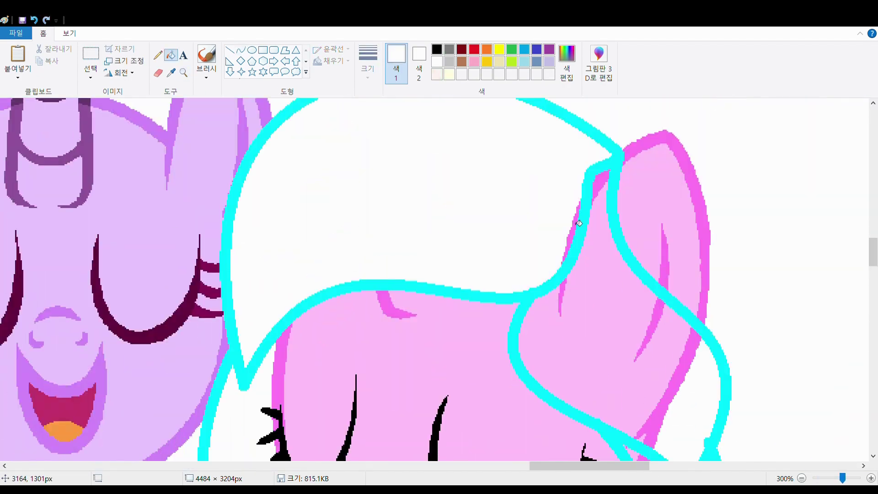
scroll(579, 223, down, 3)
scroll(568, 261, down, 5)
scroll(568, 261, up, 5)
click(158, 56)
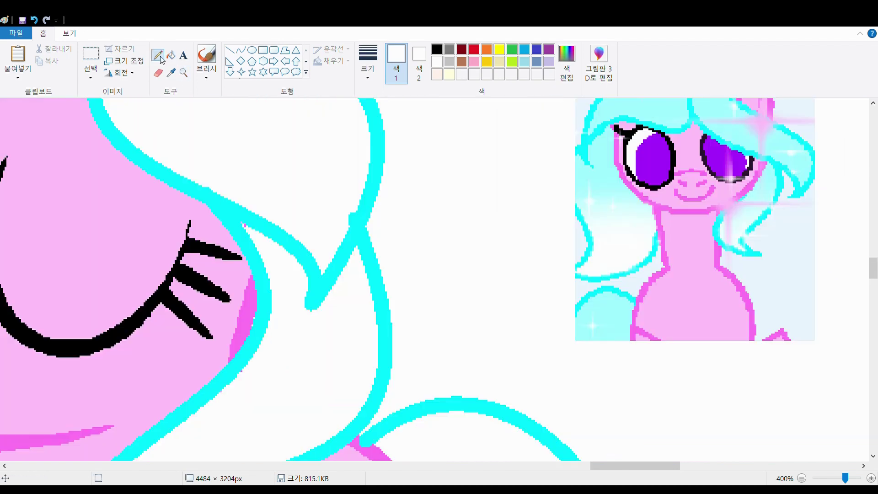
scroll(248, 229, up, 5)
click(241, 50)
scroll(121, 290, down, 2)
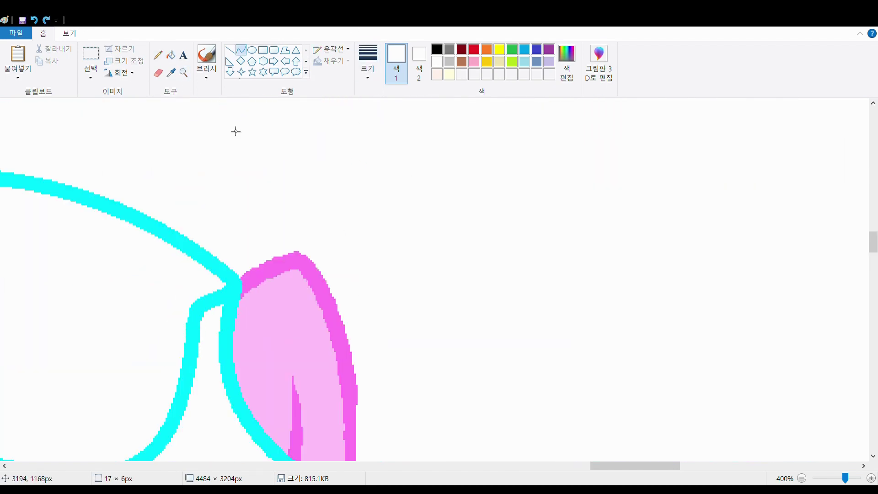
Touch up the outline joints at the pink pony's ear and at the base of its tail, sampling cyan and pink.
scroll(169, 193, up, 2)
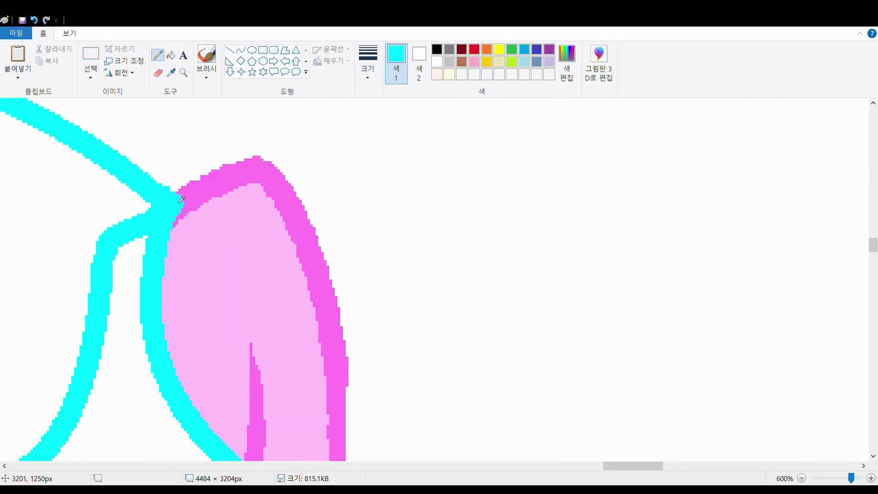
scroll(174, 225, up, 3)
scroll(231, 327, down, 5)
click(171, 72)
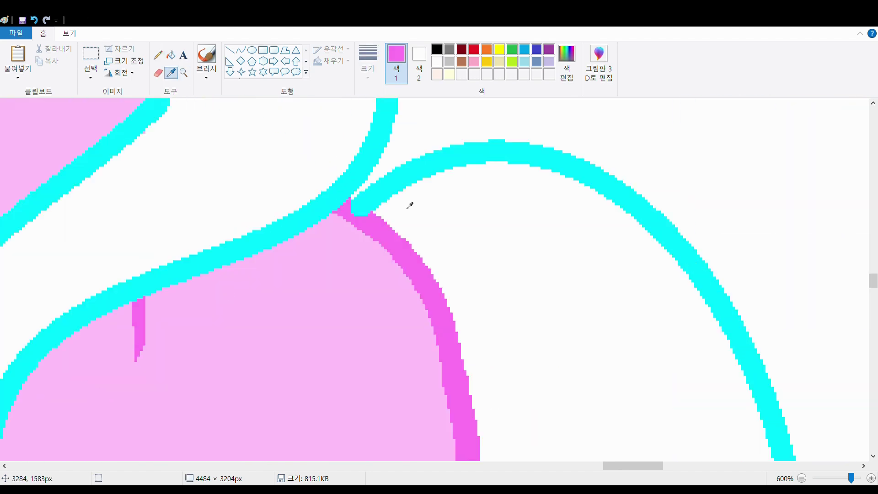
drag(633, 466, 589, 476)
Clean up the leftover pixels along the cheek lock and the lower front mane with white.
click(171, 54)
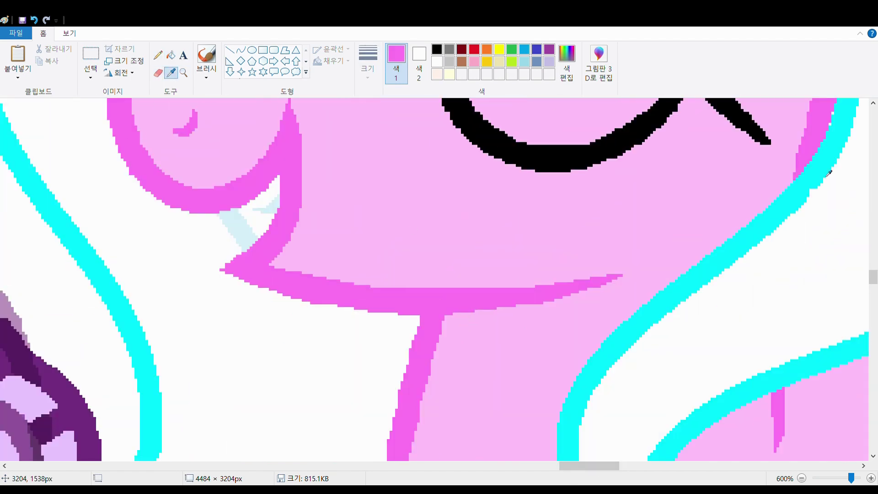
click(828, 173)
scroll(274, 333, down, 4)
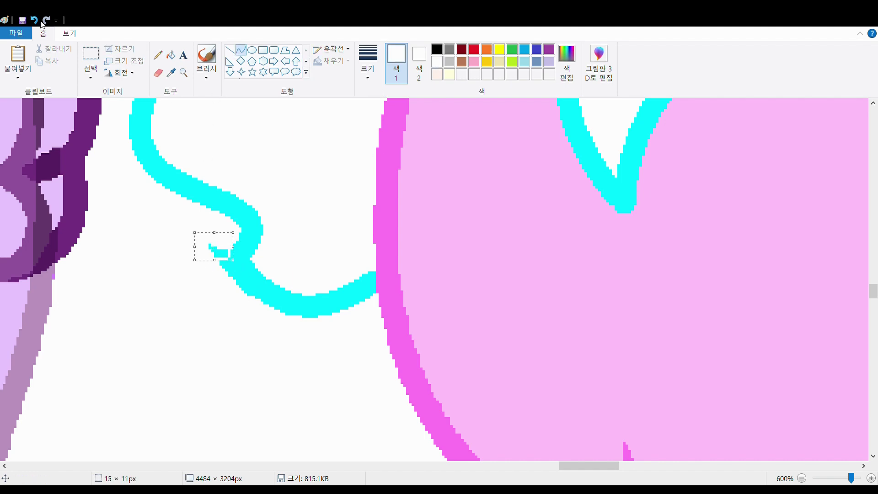
click(171, 55)
scroll(427, 286, down, 4)
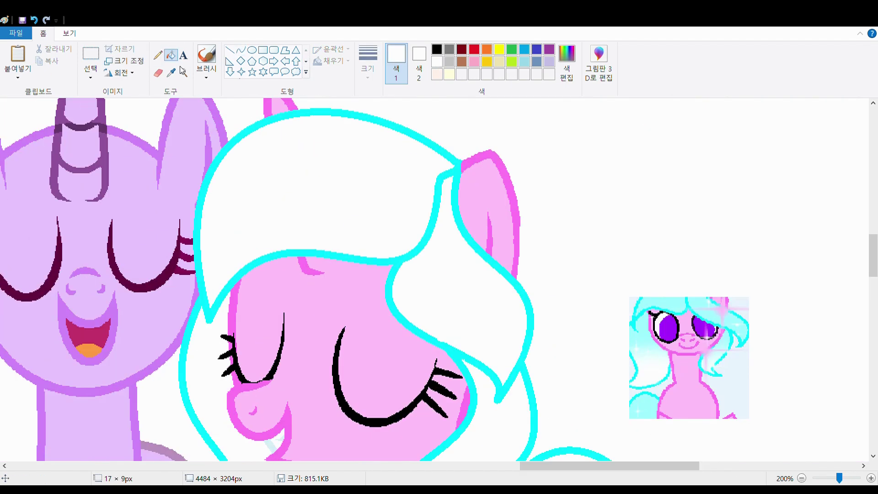
Add thin pointed cyan tips to the fringe and to the mane lock beside the pink pony's cheek.
click(182, 72)
click(283, 344)
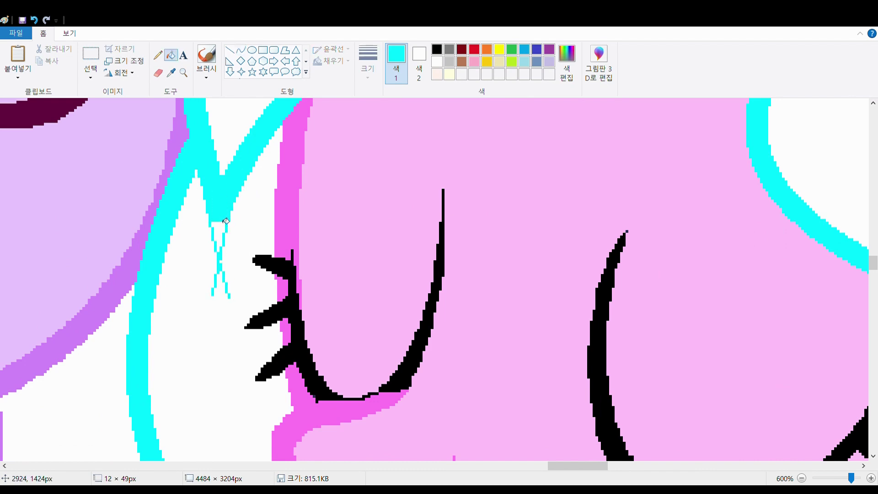
scroll(535, 359, right, 5)
scroll(522, 317, down, 3)
drag(513, 272, 479, 314)
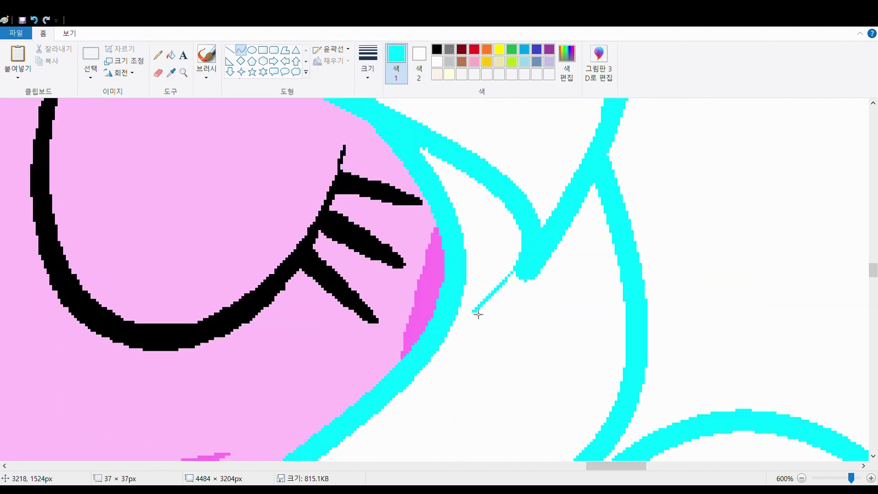
Extend the chest lock and the tail end of the pink pony into sharp cyan points and fill them.
scroll(259, 317, down, 5)
drag(247, 284, 273, 322)
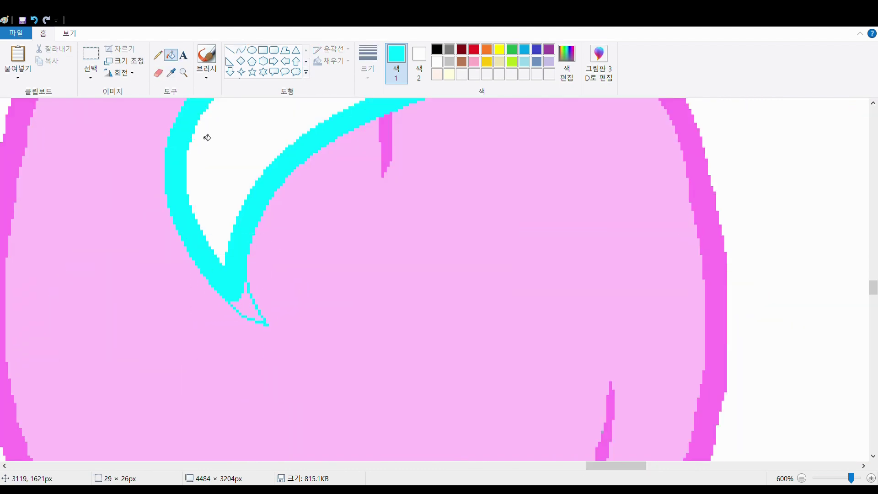
scroll(207, 138, down, 8)
scroll(577, 289, right, 5)
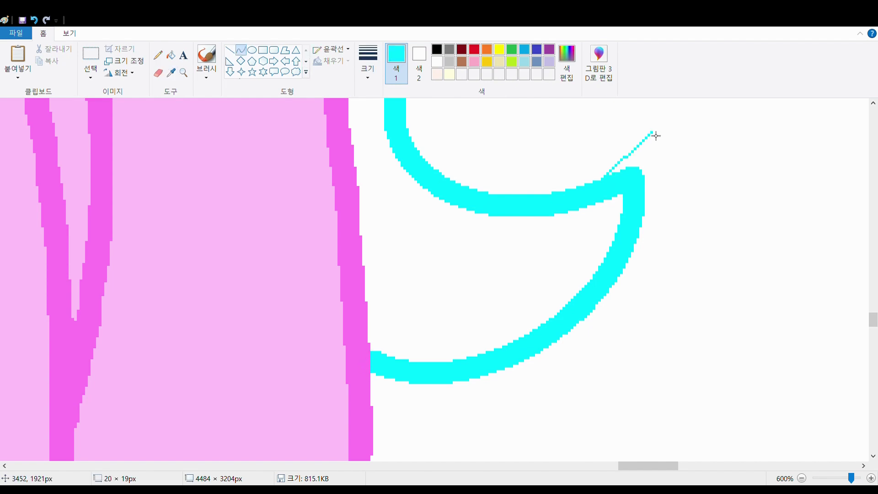
click(171, 55)
Fill the pink pony's mane and tail with the light cyan of the reference picture.
scroll(412, 137, up, 4)
scroll(545, 312, down, 4)
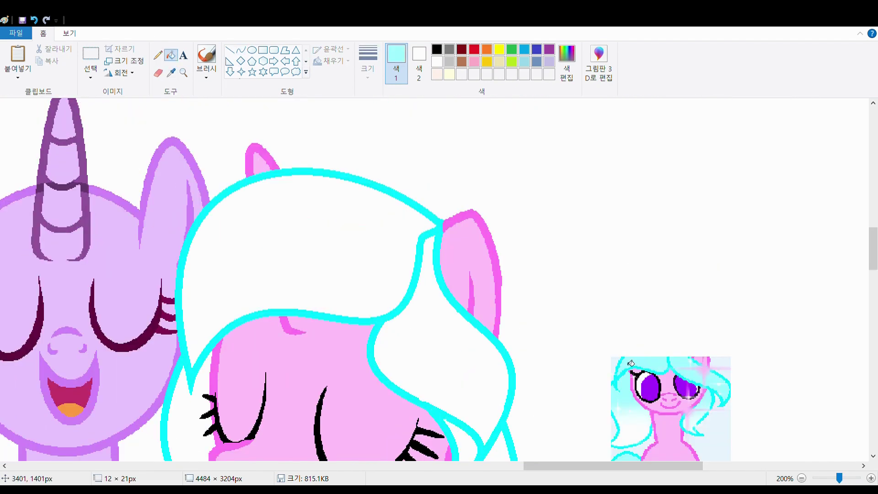
click(320, 228)
scroll(320, 229, down, 10)
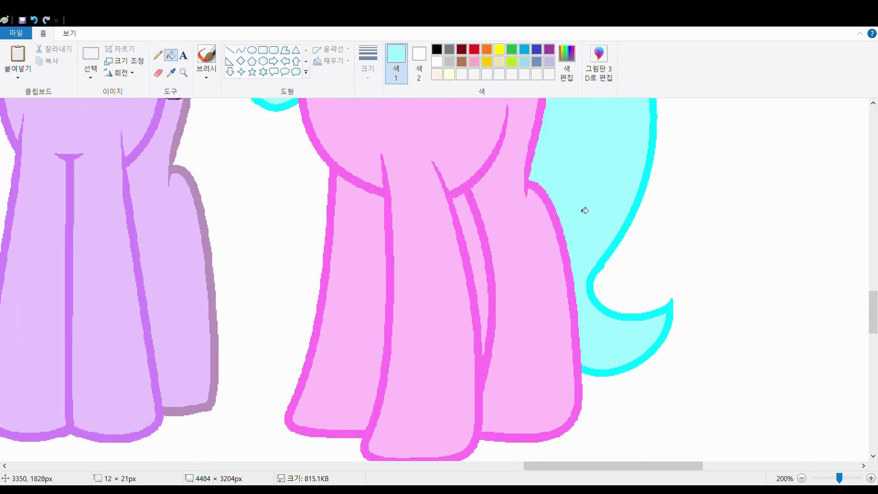
Recolor the middle pony's body, wing, ear and horn outlines to the turquoise of its reference.
scroll(320, 228, up, 7)
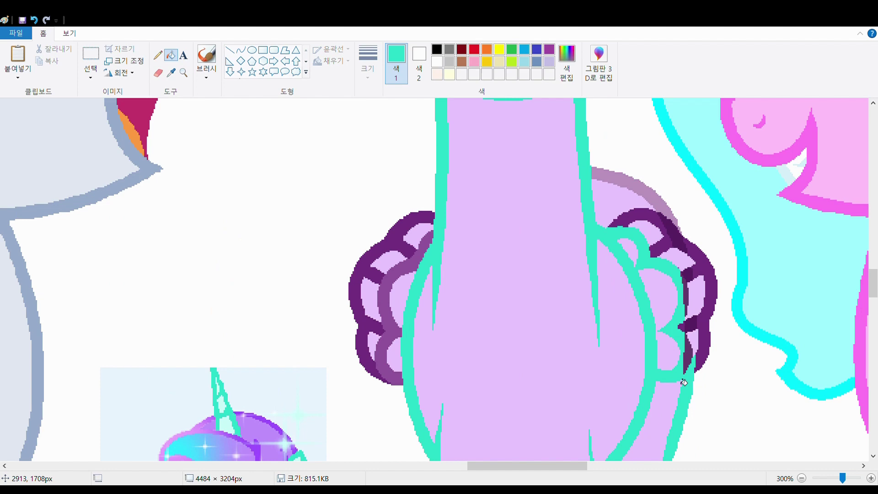
click(357, 269)
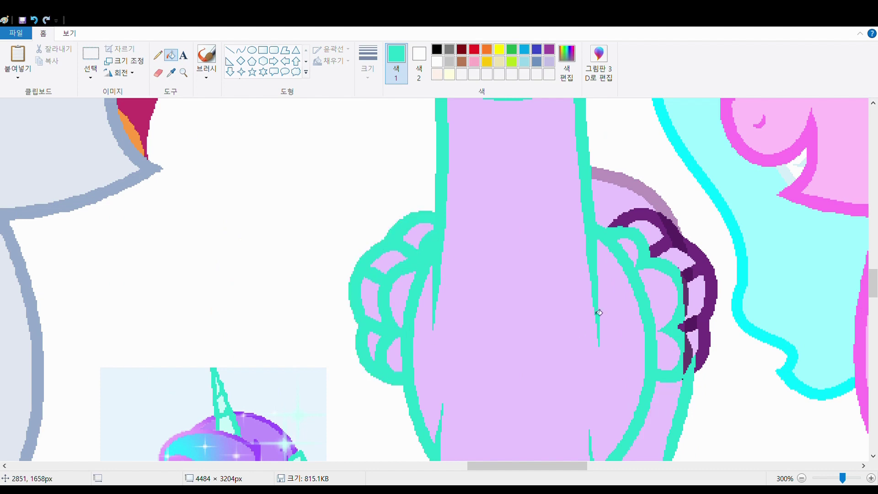
click(694, 357)
click(700, 361)
scroll(616, 210, up, 10)
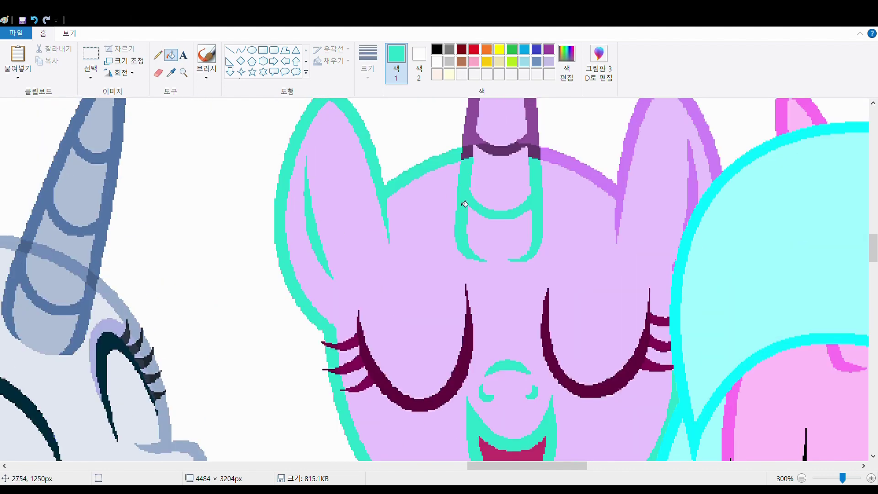
Fill the middle pony's body, inner wing feathers, head and horn with the reference's pale mint.
click(172, 72)
scroll(260, 171, down, 10)
click(434, 265)
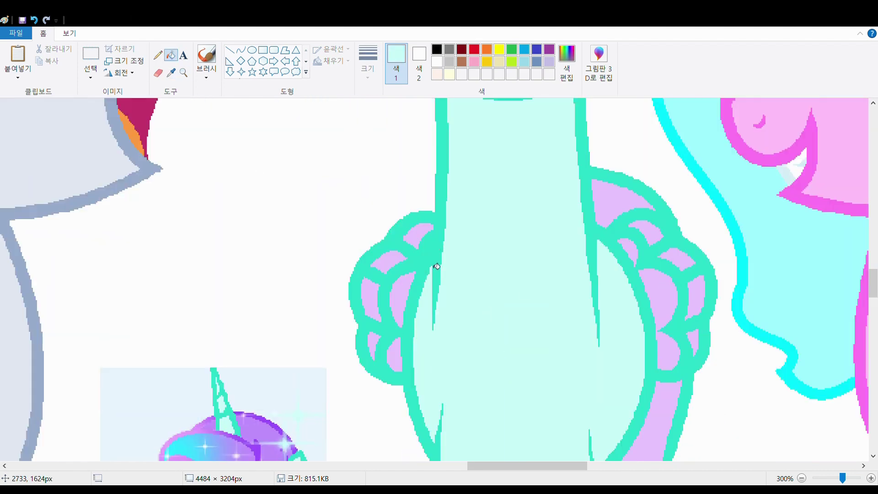
click(389, 297)
click(649, 275)
scroll(598, 229, up, 10)
click(555, 319)
click(499, 274)
Fill the middle pony's far hind leg and outer wing feathers with light aqua tones from the reference.
scroll(742, 324, down, 4)
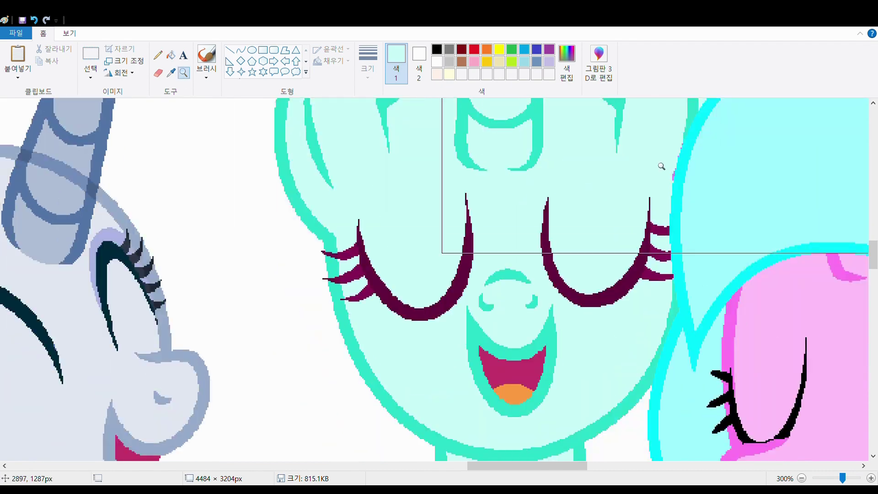
click(661, 166)
scroll(760, 431, down, 5)
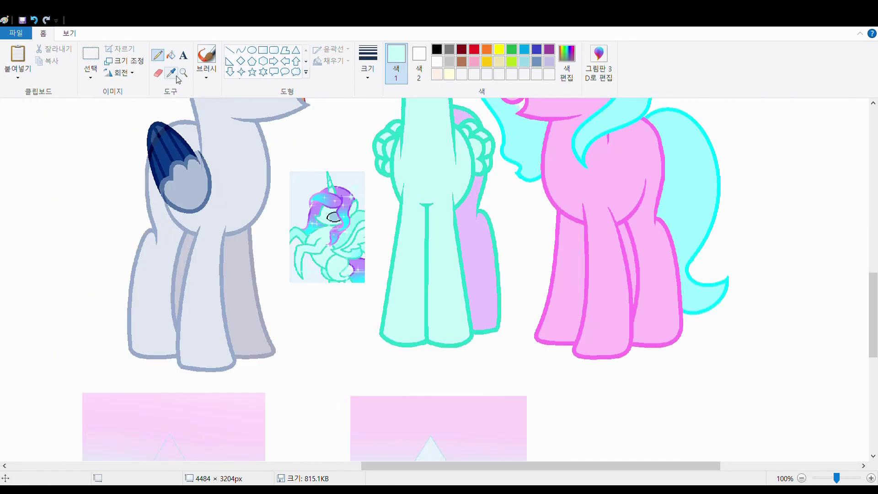
click(183, 72)
click(370, 182)
scroll(370, 182, down, 3)
scroll(526, 459, down, 3)
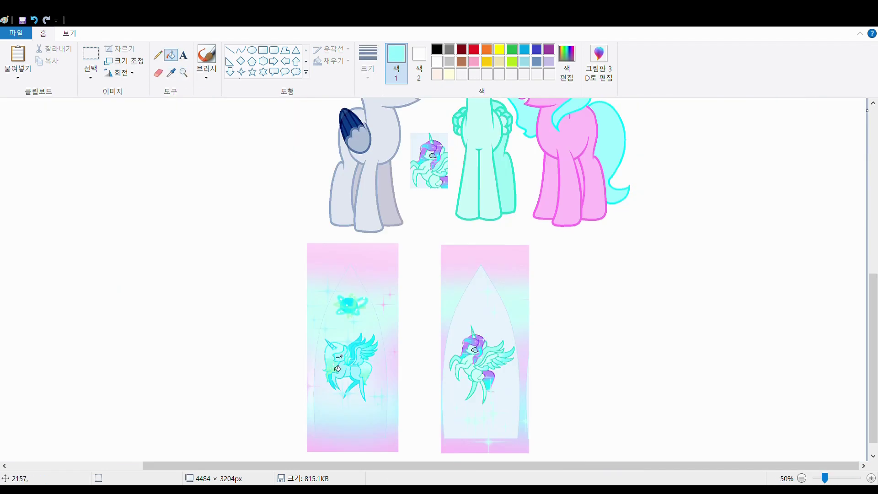
Recolor the middle pony's closed eyes and eyelashes black.
click(171, 73)
scroll(282, 189, up, 3)
click(283, 189)
scroll(283, 189, down, 3)
click(402, 269)
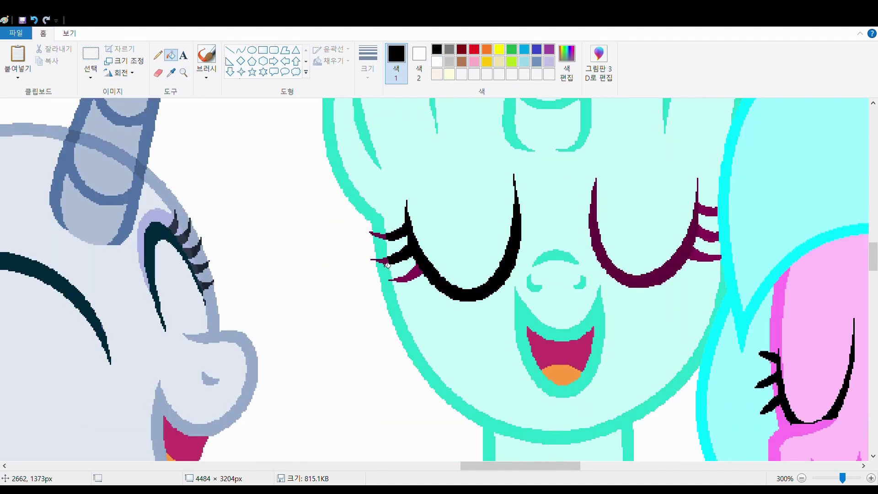
click(640, 255)
Sample purple from the mint pony reference and outline the middle pony's mane lock beside the horn and the edge over its ear.
scroll(298, 247, up, 3)
click(298, 247)
scroll(298, 247, down, 5)
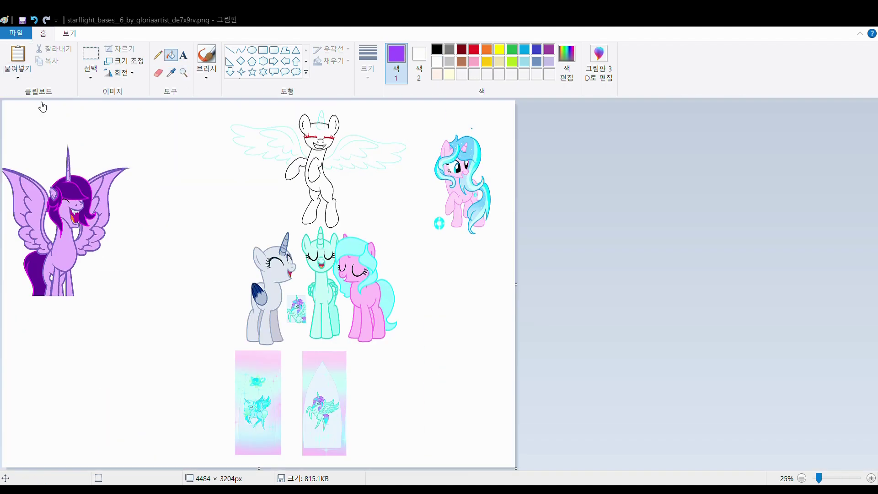
scroll(321, 229, up, 5)
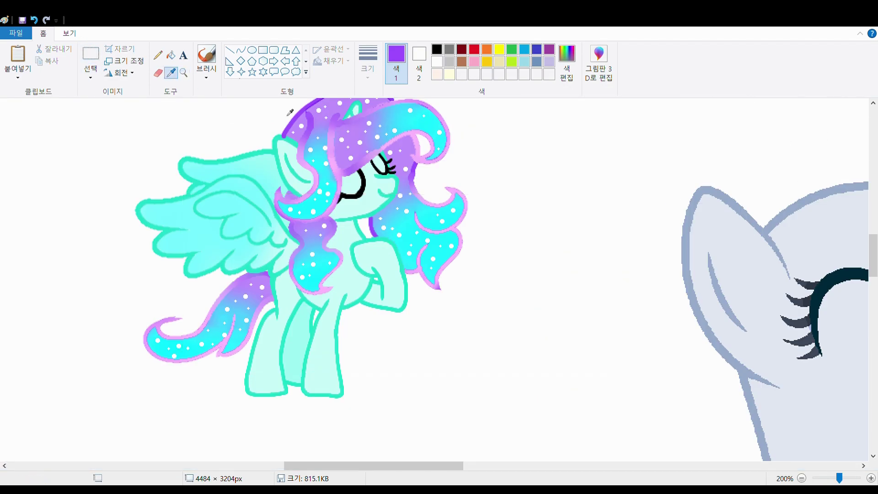
click(241, 49)
mouse_move(345, 312)
mouse_down()
mouse_move(366, 458)
mouse_move(382, 252)
mouse_move(407, 206)
mouse_up()
scroll(374, 259, up, 3)
scroll(374, 259, down, 3)
scroll(374, 259, up, 5)
drag(437, 283, 386, 194)
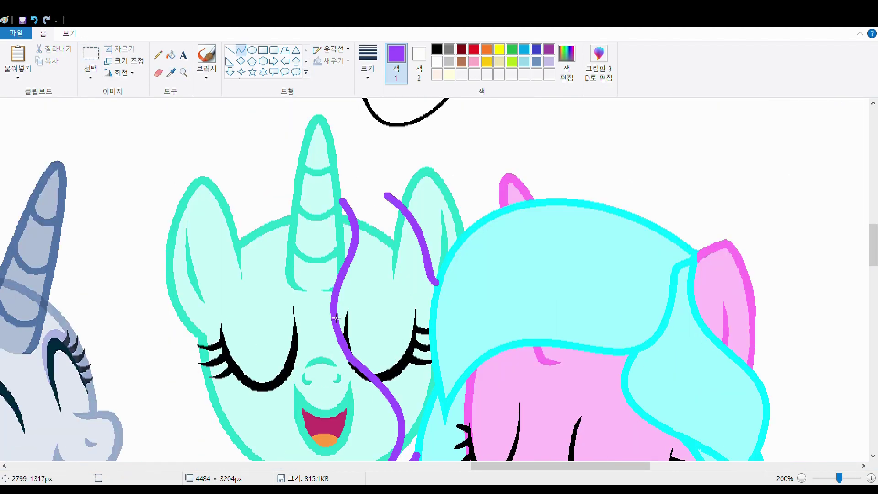
Outline the middle pony's fringe and the mane lock running down its neck with purple curves.
drag(163, 361, 333, 326)
mouse_move(256, 343)
mouse_down()
mouse_move(141, 93)
mouse_move(206, 196)
mouse_move(246, 190)
mouse_move(284, 155)
mouse_up()
scroll(441, 240, down, 5)
drag(386, 191, 370, 286)
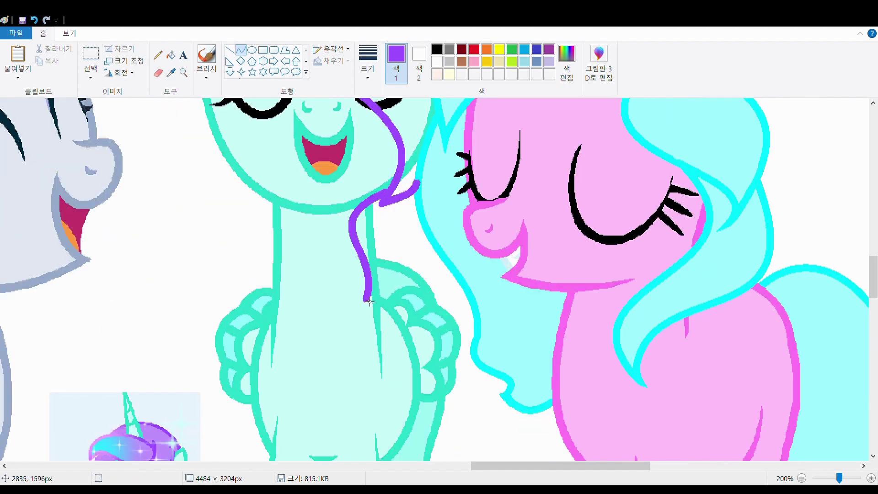
scroll(333, 254, down, 5)
ctrl+scroll(334, 254, down, 2)
Outline the wavy mane locks hanging beside the middle pony's face down past its wing with purple curves.
click(183, 72)
click(433, 271)
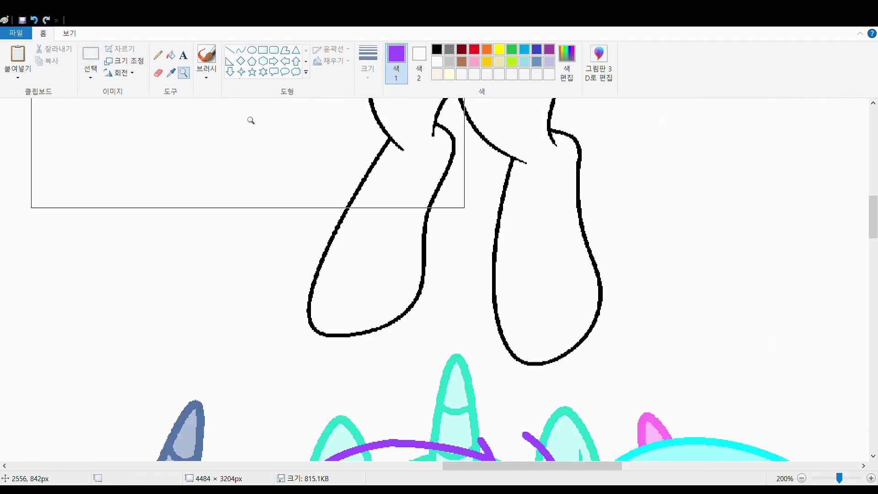
scroll(484, 149, down, 4)
click(241, 50)
scroll(309, 222, down, 4)
mouse_move(310, 221)
mouse_down()
mouse_move(343, 297)
mouse_move(393, 370)
mouse_up()
scroll(355, 359, down, 5)
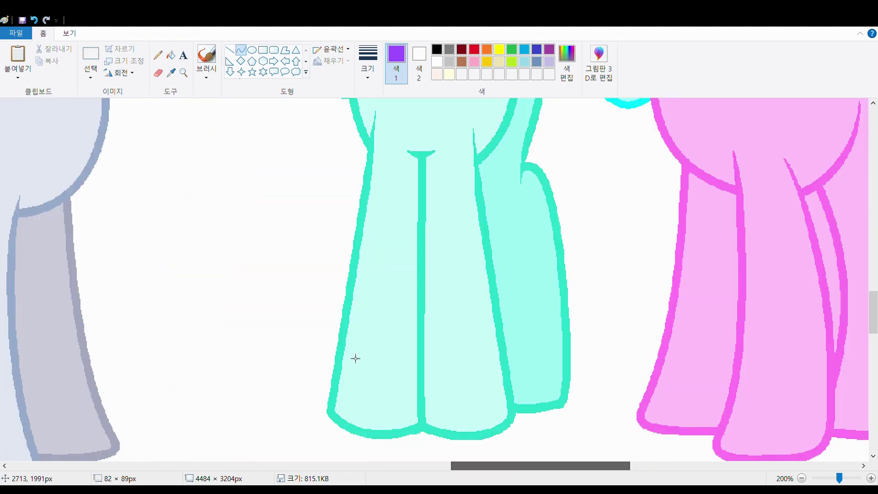
Outline the middle pony's tail with a purple curve sweeping out from its back across the pink pony.
scroll(355, 359, up, 6)
scroll(365, 248, down, 3)
drag(526, 146, 640, 460)
drag(713, 275, 709, 394)
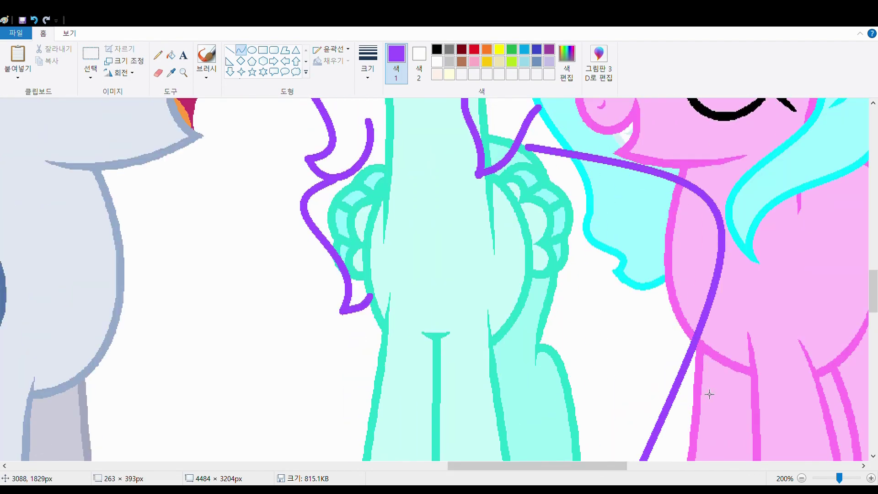
scroll(617, 334, down, 4)
scroll(583, 309, up, 7)
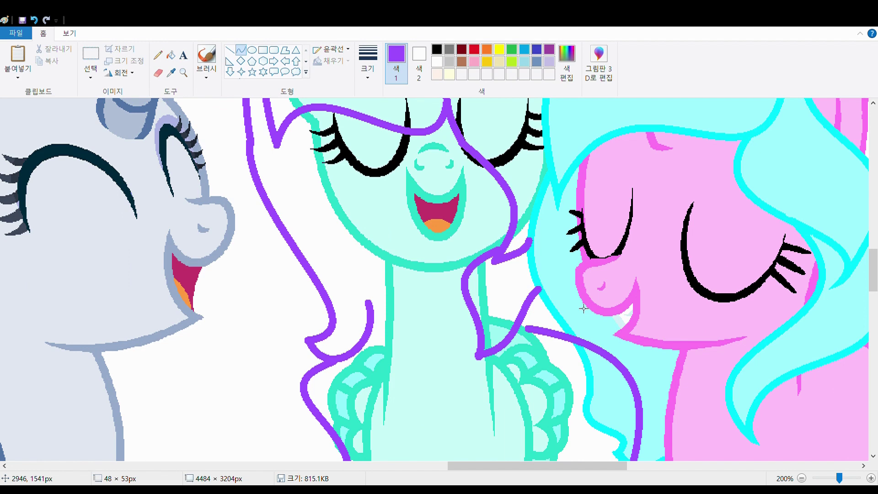
Repair the middle pony's horn in turquoise and mint, and fill the areas inside its fringe and side mane with white.
click(184, 72)
click(381, 218)
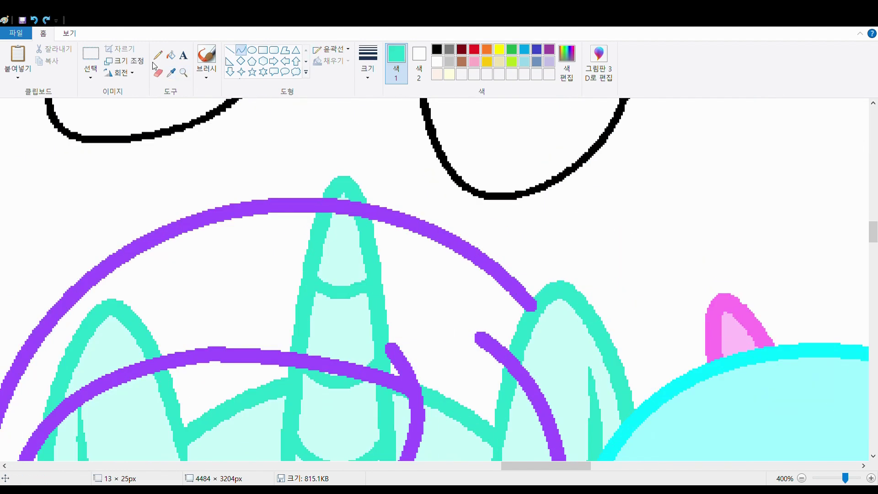
scroll(407, 244, down, 4)
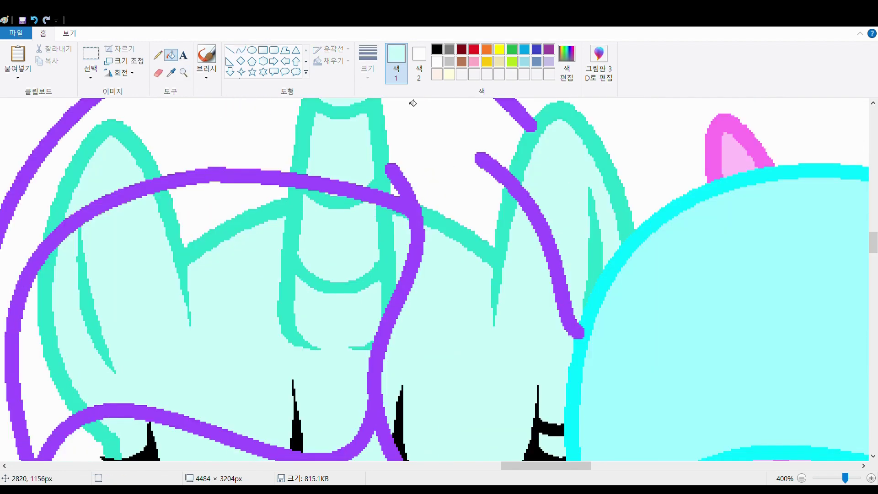
click(112, 147)
click(406, 225)
scroll(294, 335, down, 2)
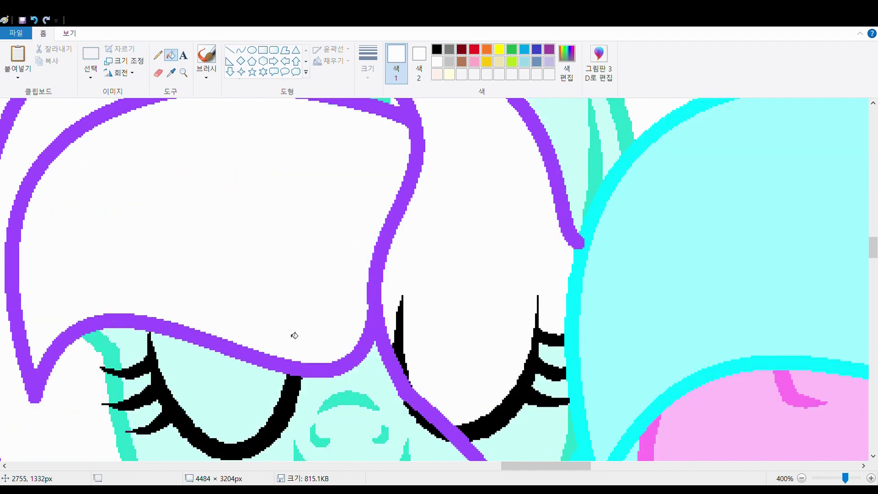
Clear the body parts covered by the middle pony's side mane locks and repair its wing outline in turquoise.
scroll(294, 335, up, 2)
click(158, 55)
scroll(540, 315, down, 10)
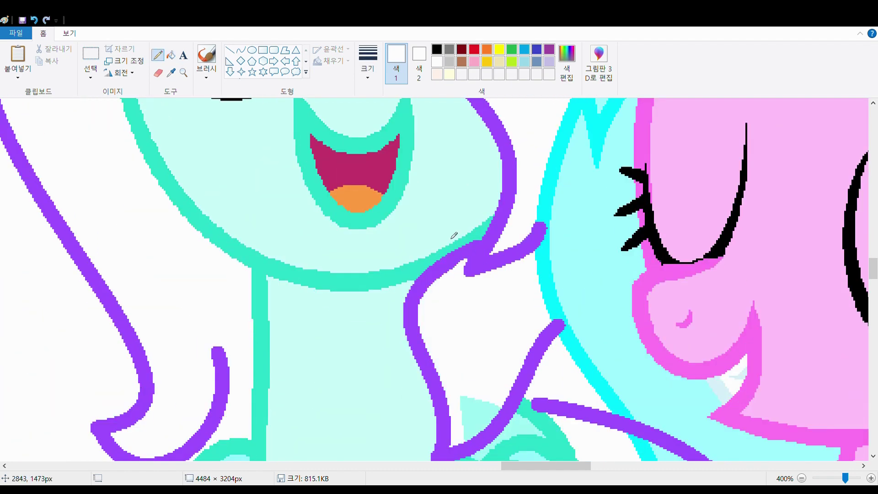
click(170, 55)
scroll(163, 261, down, 8)
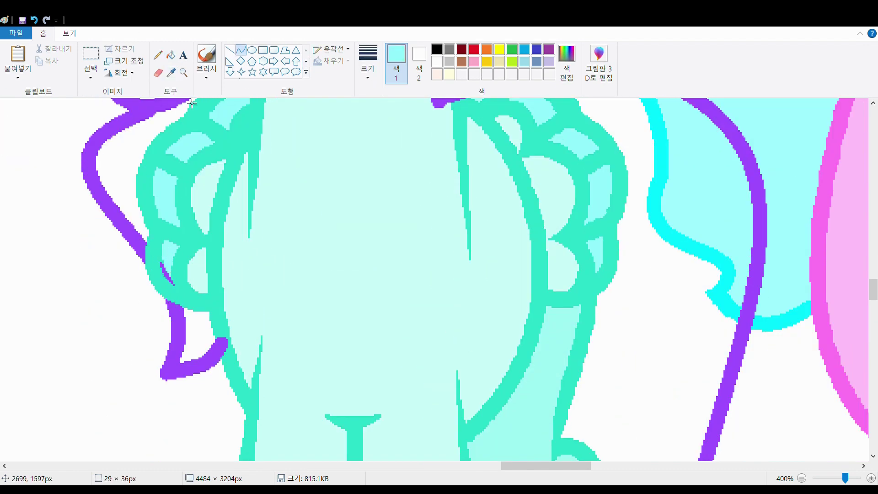
scroll(191, 103, down, 2)
click(158, 55)
scroll(211, 246, up, 20)
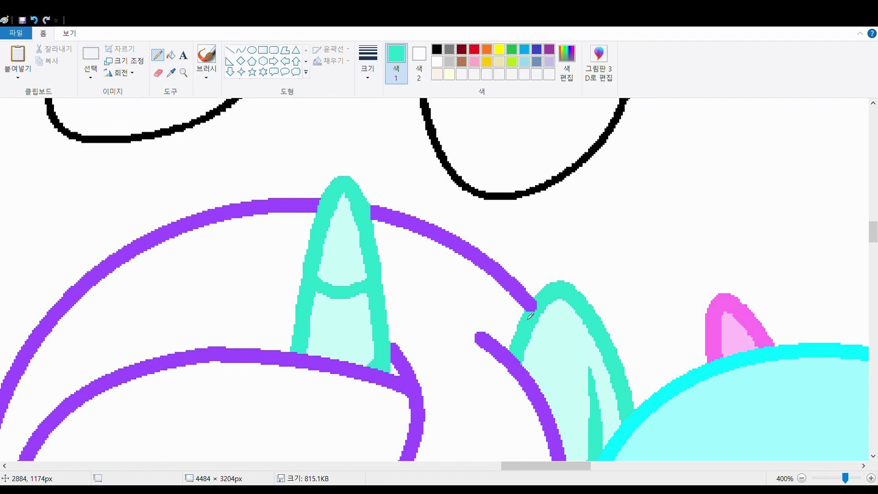
Trim the purple mane ends beside the middle pony's far ear and the pink pony, and restore the pink pony's cyan mane outline.
scroll(471, 266, down, 2)
scroll(471, 266, down, 8)
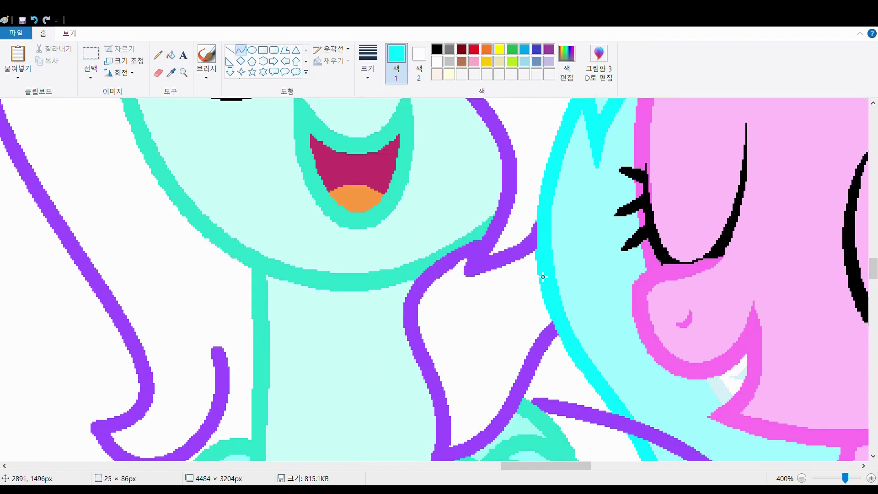
scroll(581, 334, up, 6)
scroll(581, 334, down, 12)
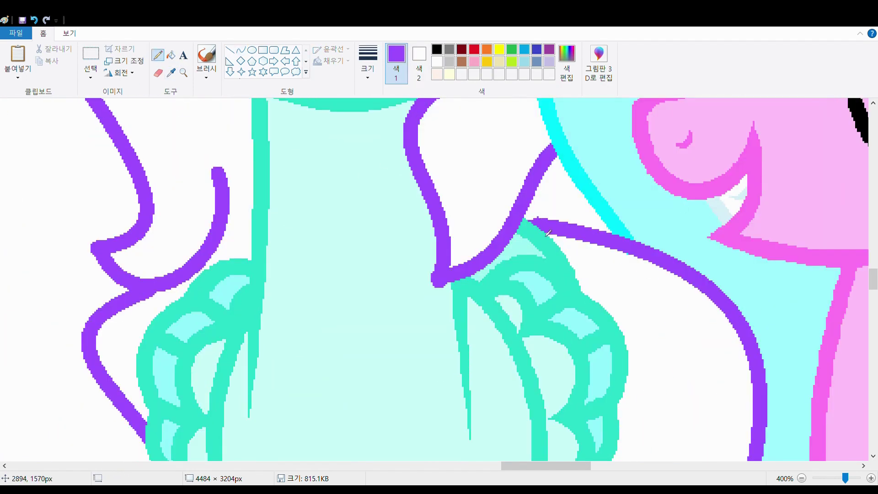
scroll(549, 233, up, 10)
scroll(549, 233, down, 3)
scroll(549, 233, up, 3)
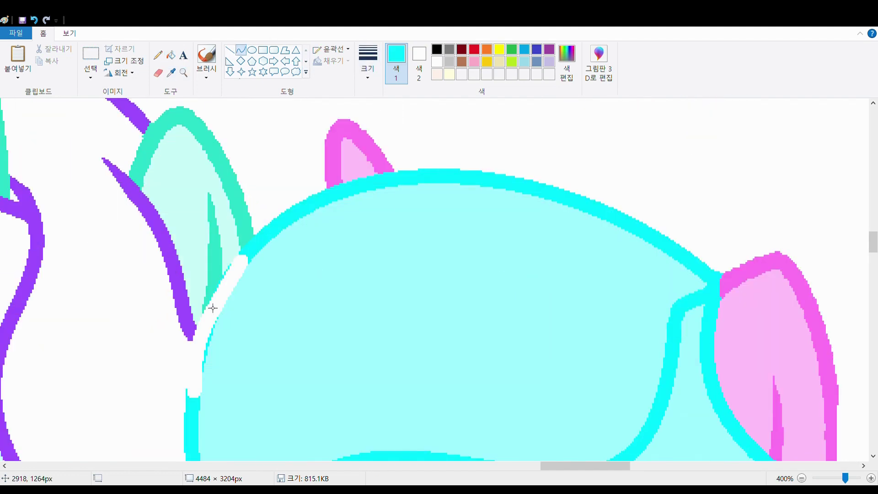
Sharpen the middle pony's tail tip and the tip of its neck lock into purple points.
scroll(228, 290, down, 20)
scroll(308, 229, up, 2)
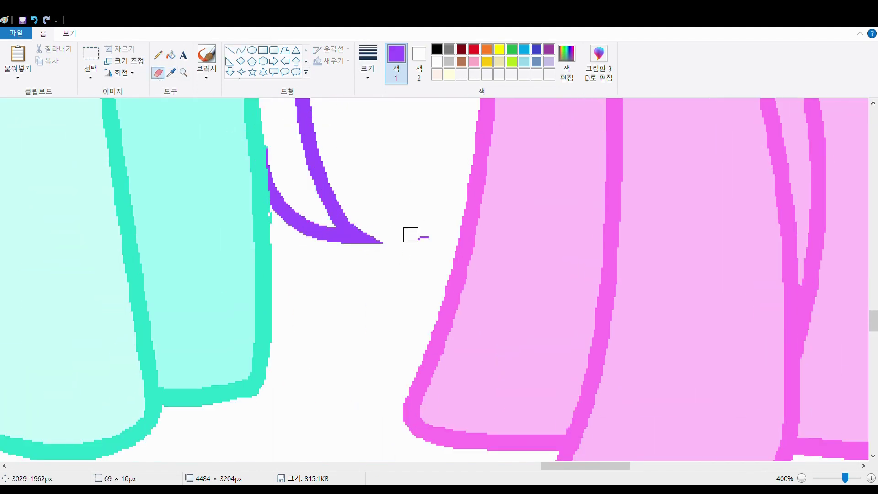
scroll(411, 235, up, 10)
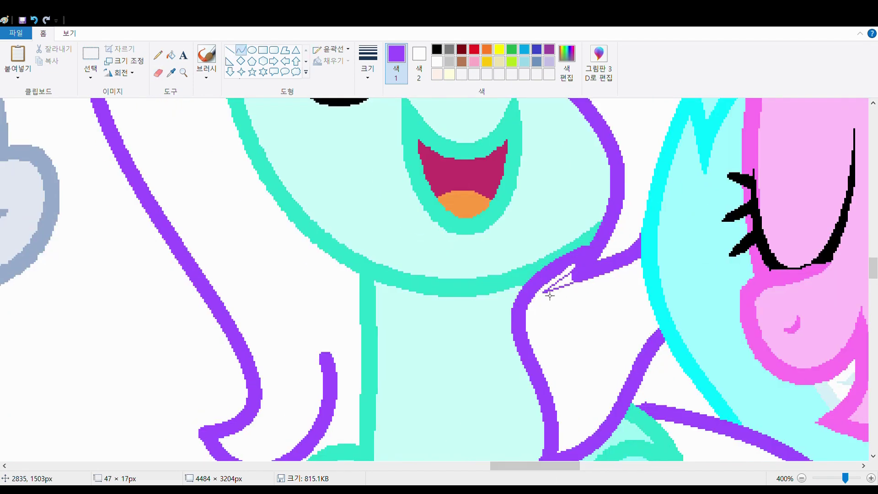
click(171, 54)
scroll(437, 182, down, 3)
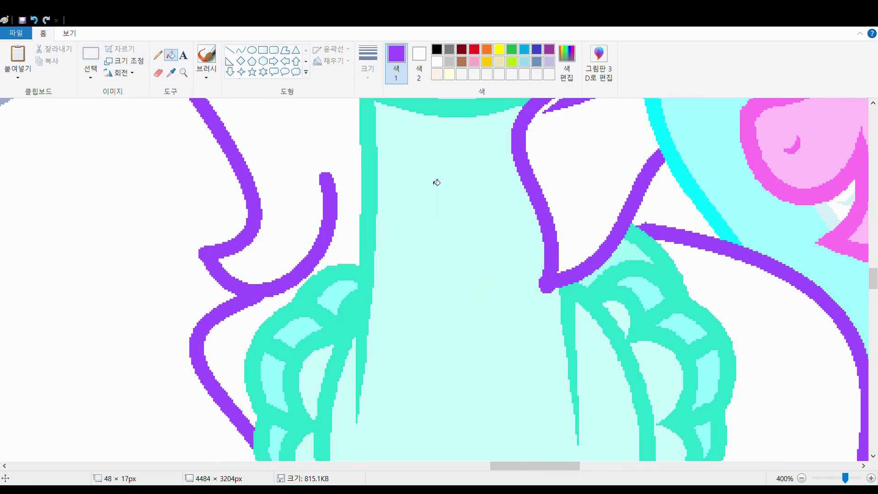
click(542, 288)
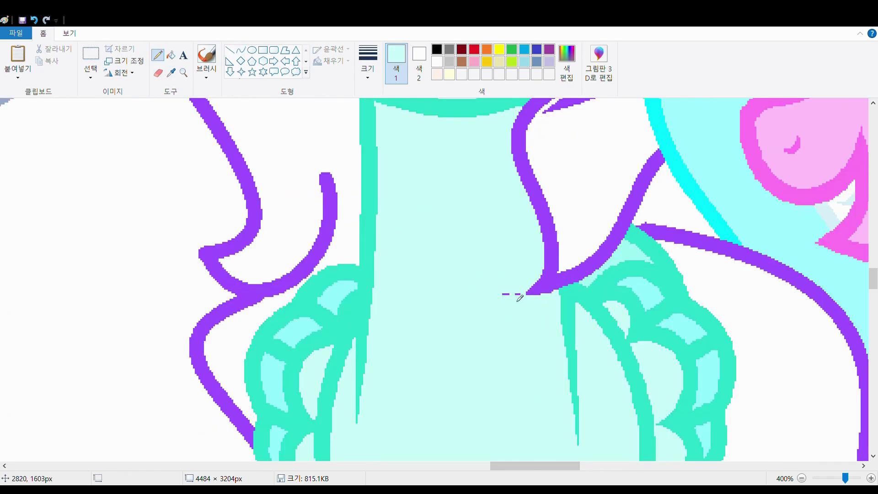
scroll(519, 298, down, 5)
scroll(288, 275, up, 10)
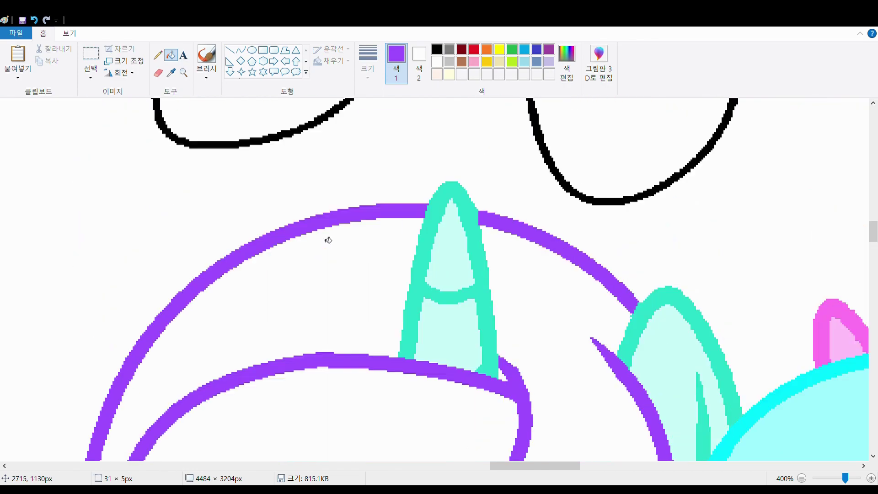
Add purple strand lines to the middle pony's mane and taper its wavy side locks into points.
click(240, 49)
drag(172, 313, 165, 189)
drag(176, 252, 186, 229)
click(158, 73)
scroll(183, 277, down, 7)
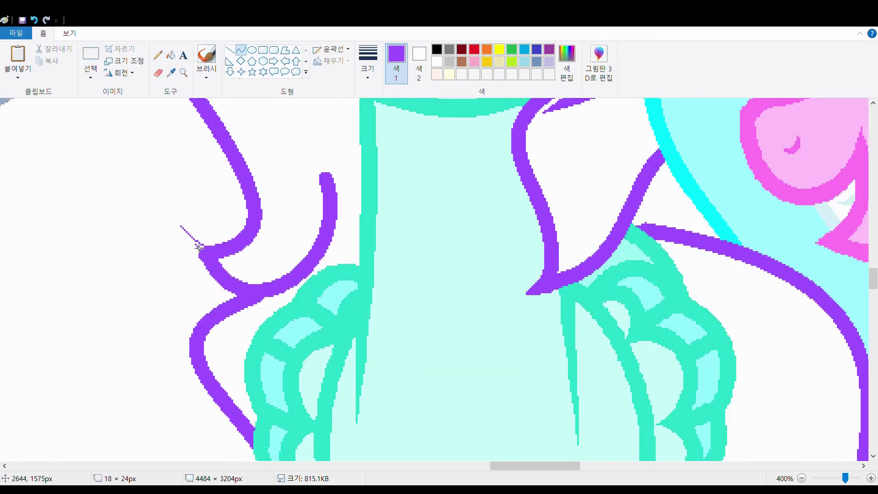
click(240, 49)
scroll(320, 274, up, 5)
drag(320, 332, 297, 246)
scroll(320, 274, down, 5)
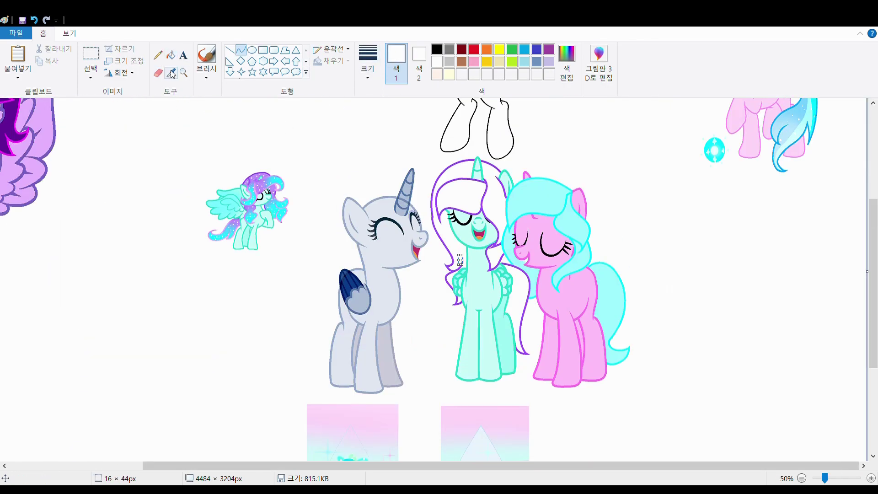
Fill the middle pony's mane and tail with the light purple sampled from the purple reference pony's wing.
click(171, 73)
click(28, 155)
click(171, 55)
click(450, 196)
Place a copy of the turquoise pony from the pastel picture beside the grey pony as its colour reference.
click(90, 64)
scroll(467, 212, up, 2)
scroll(506, 357, down, 2)
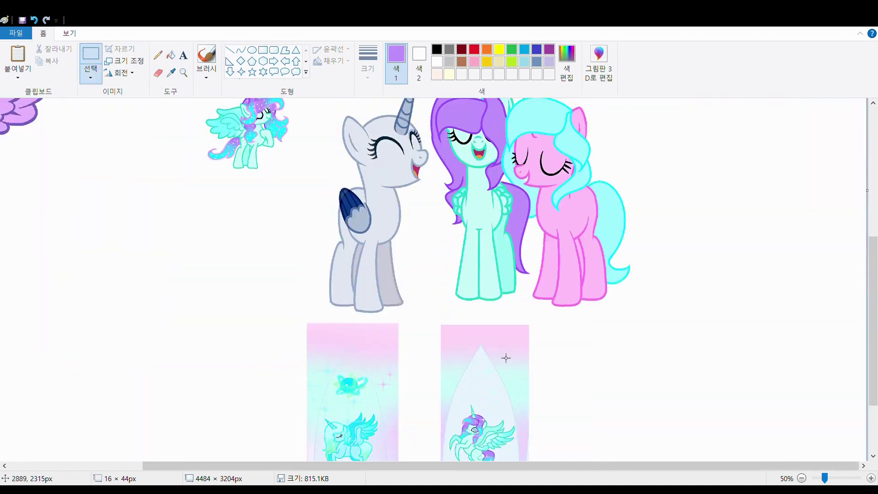
scroll(400, 228, up, 3)
scroll(321, 315, down, 5)
scroll(321, 316, up, 3)
Recolour the grey pony's body, wing, horn and face outlines with the bright cyan from the reference picture.
click(184, 72)
click(306, 162)
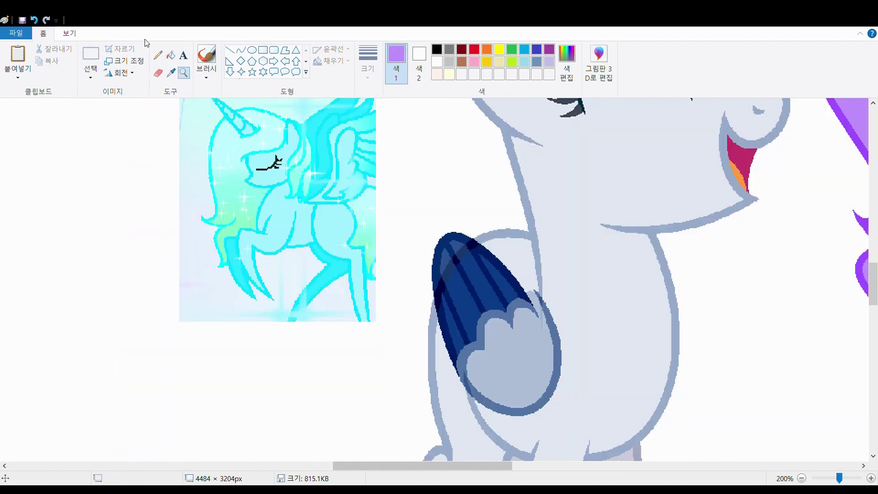
click(442, 298)
click(542, 300)
scroll(503, 275, down, 3)
click(157, 55)
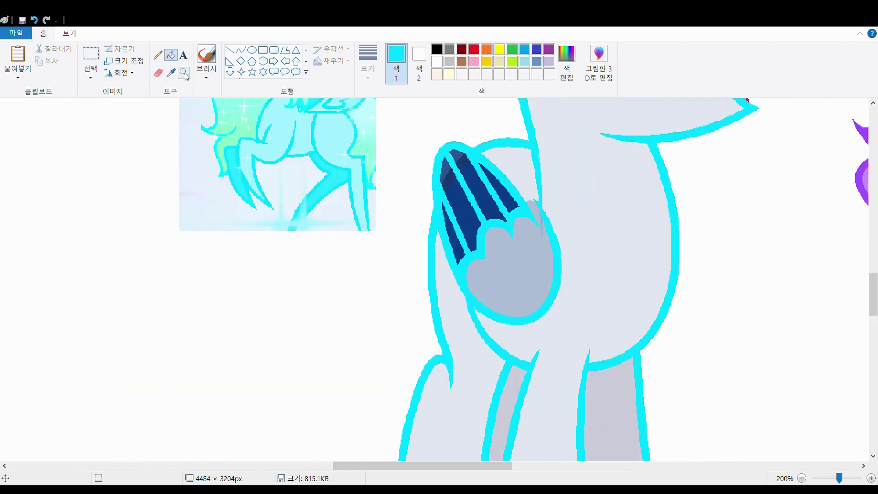
scroll(470, 371, up, 1)
click(184, 73)
click(503, 229)
right_click(503, 229)
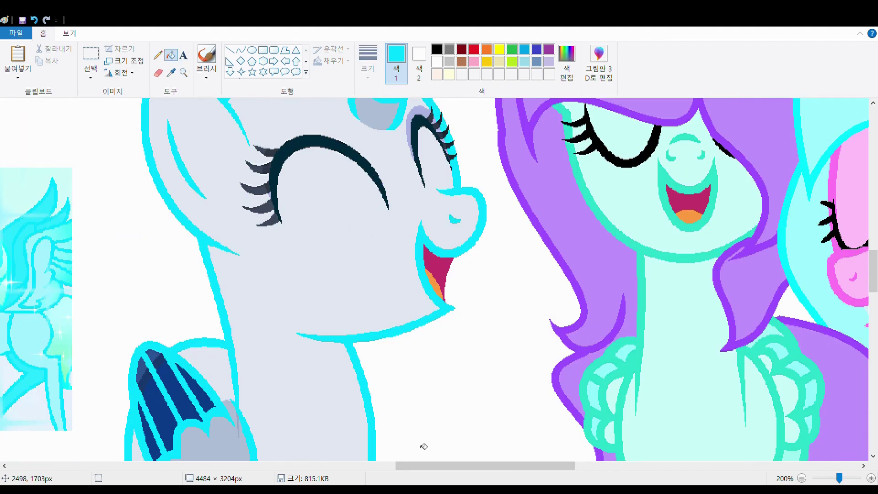
Fill the grey pony's closed-eye lines and all its eyelashes with black.
click(437, 49)
click(382, 119)
click(382, 120)
click(171, 55)
click(250, 179)
click(242, 213)
click(344, 157)
click(235, 293)
click(556, 185)
click(607, 128)
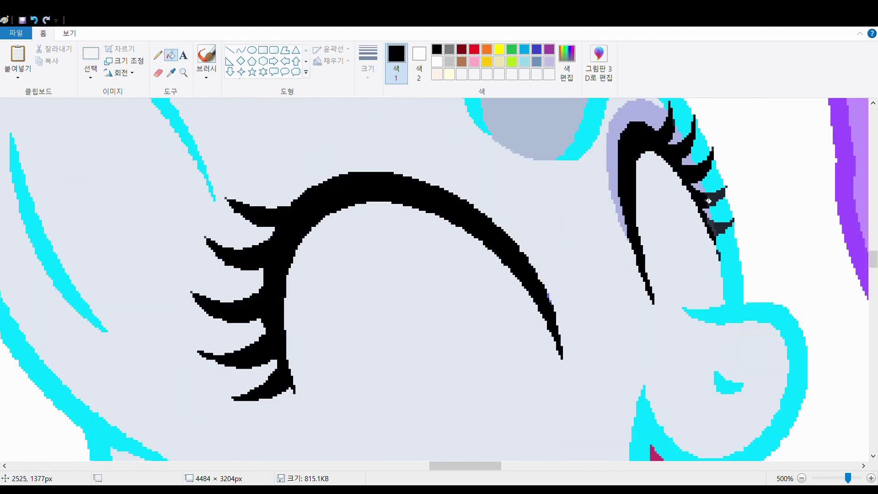
Cover the lilac shadow around the grey pony's far eye with its light grey body colour.
scroll(192, 295, up, 2)
click(171, 54)
click(691, 253)
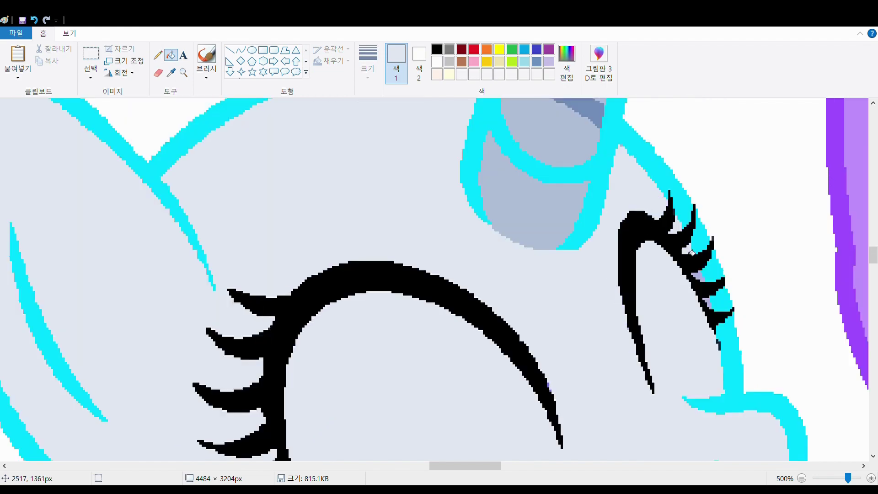
Fill the grey pony's head, body and wing areas with the light cyan sampled from the reference picture.
click(802, 478)
click(802, 478)
click(171, 72)
click(341, 238)
click(457, 284)
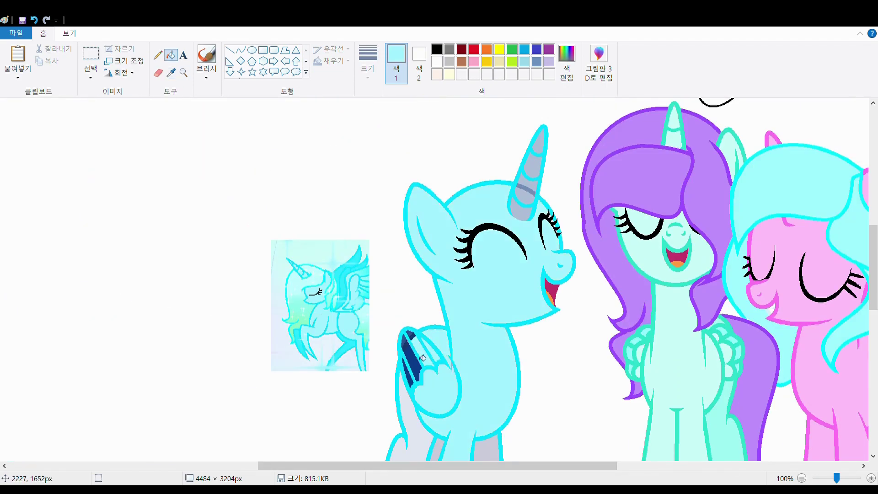
scroll(435, 366, up, 2)
Fill the remaining wing feathers and horn with light cyan, and clean up the leftover marks at the shoulder.
click(184, 73)
scroll(290, 133, down, 2)
click(457, 298)
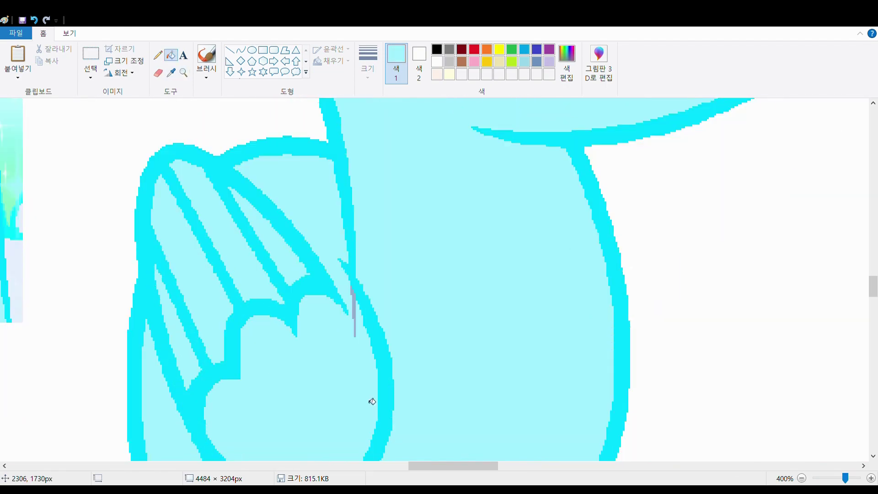
scroll(372, 402, up, 12)
click(802, 478)
click(801, 478)
Draw the fringe line across the light cyan pony's forehead and a curve around its horn in bright cyan.
click(171, 72)
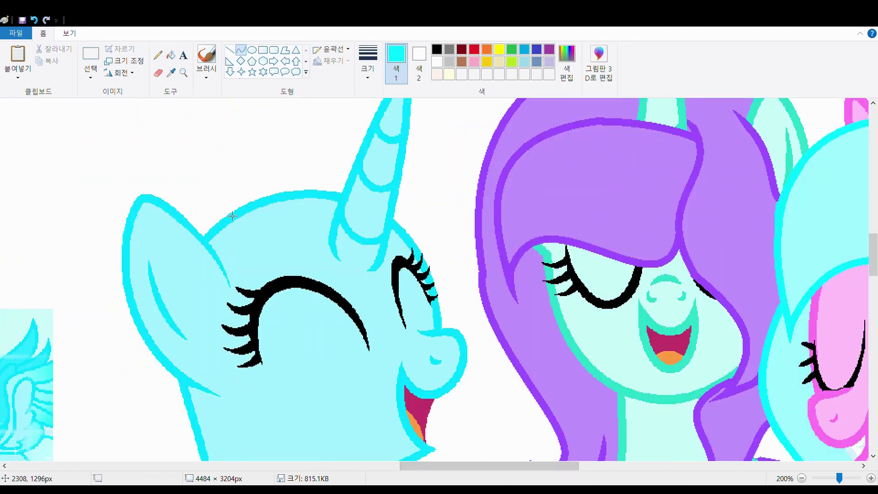
click(241, 49)
drag(220, 171, 459, 189)
scroll(412, 298, left, 1)
scroll(411, 297, up, 4)
drag(376, 255, 407, 292)
scroll(439, 274, up, 5)
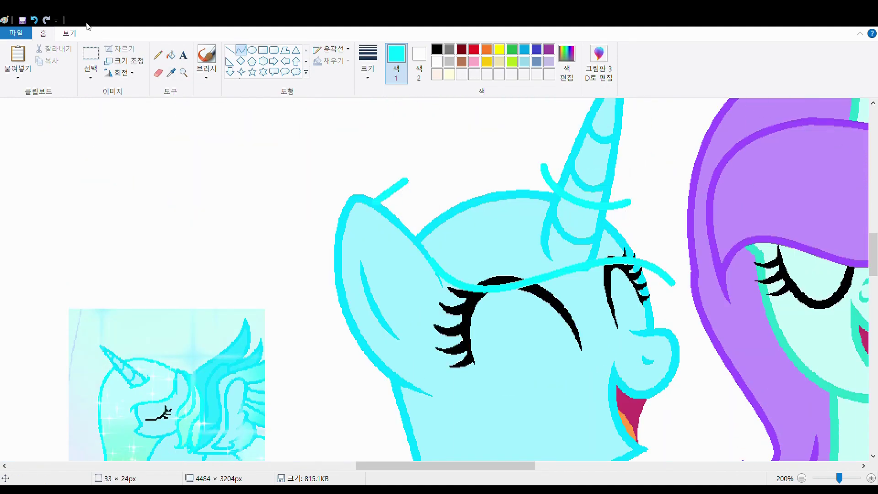
Sweep the outer mane outline in cyan from the ear over the head and down past the face, keeping the horn in front.
mouse_move(549, 247)
mouse_down()
mouse_move(654, 142)
mouse_move(716, 224)
mouse_up()
scroll(716, 224, up, 5)
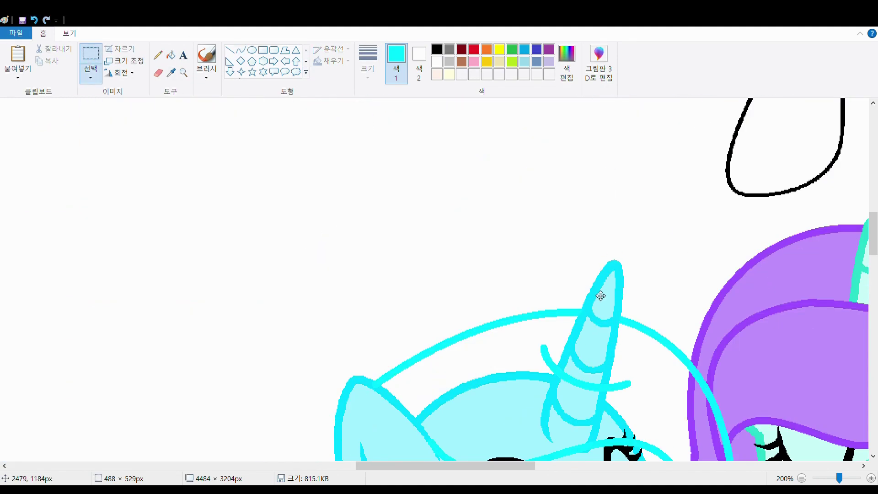
scroll(705, 264, down, 5)
click(706, 264)
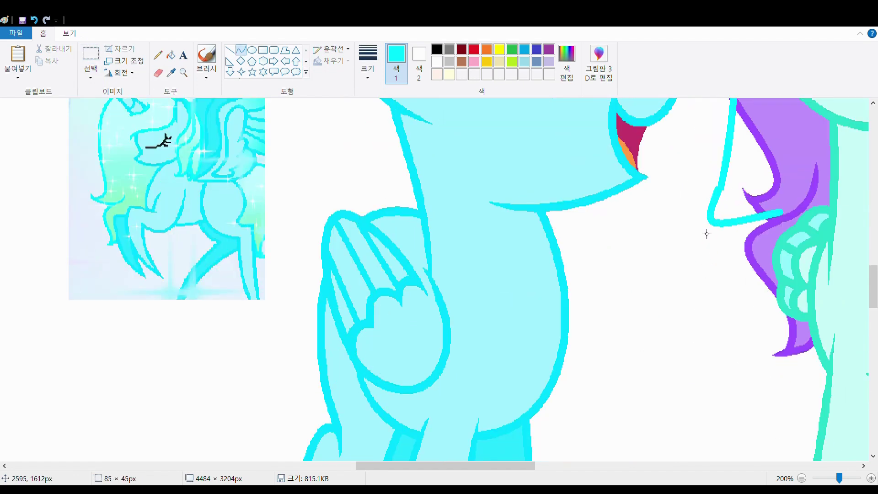
Outline the wavy lower mane locks in front of the light cyan pony's chest with cyan curves ending at the chest.
scroll(764, 293, down, 5)
drag(702, 264, 609, 337)
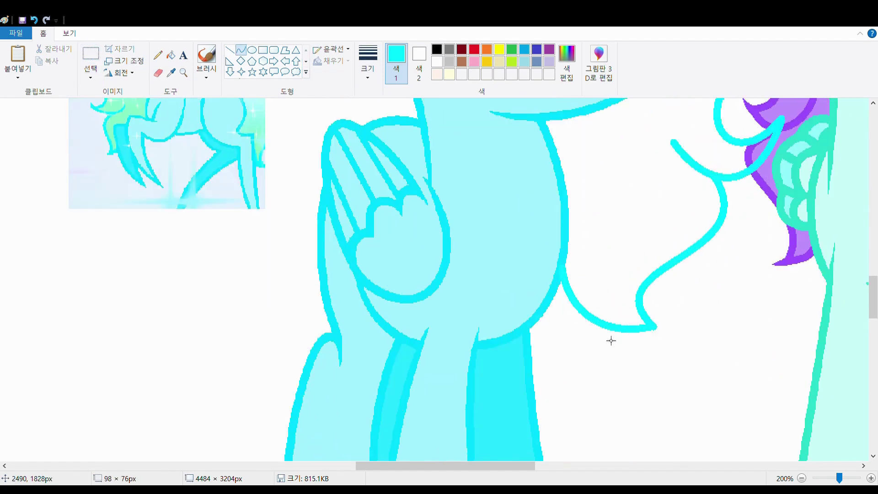
Outline the mane locks falling behind the light cyan pony's ear, over its neck and wing, with cyan curves.
scroll(609, 337, up, 10)
drag(393, 196, 494, 290)
mouse_move(461, 212)
mouse_down()
mouse_move(471, 245)
mouse_move(454, 249)
mouse_move(398, 188)
mouse_move(331, 228)
mouse_up()
scroll(471, 245, down, 5)
scroll(398, 188, up, 5)
scroll(331, 228, down, 3)
drag(470, 336, 451, 292)
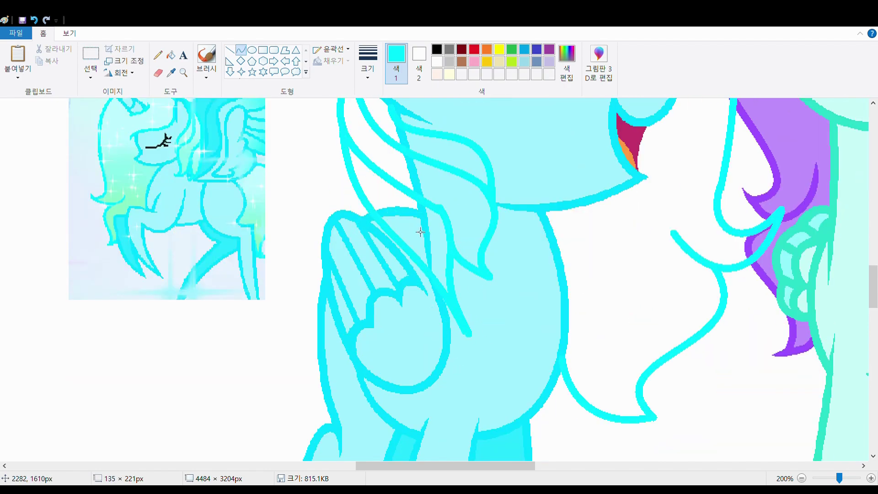
Outline the light cyan pony's tail behind its wing with cyan curves.
scroll(572, 376, down, 10)
scroll(323, 134, up, 5)
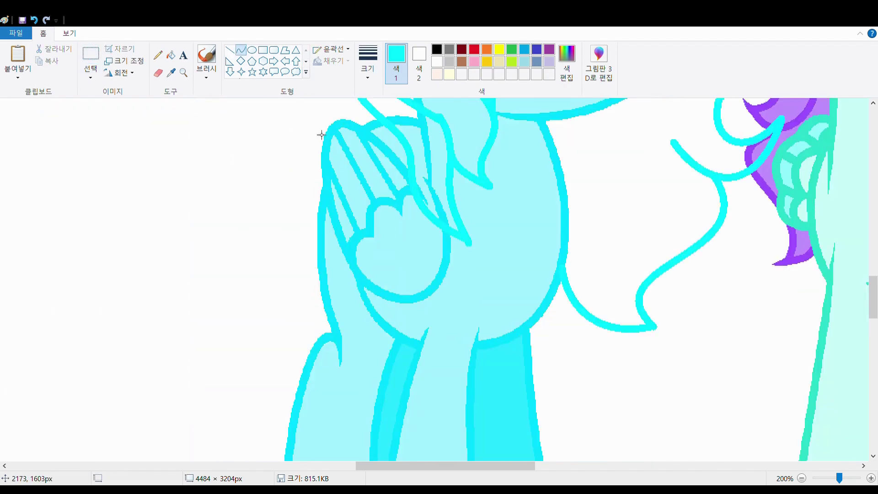
scroll(285, 276, down, 5)
scroll(319, 281, up, 2)
Fill the purple mane parts and head outlines covered by the light cyan pony's new mane with white.
click(171, 55)
click(436, 62)
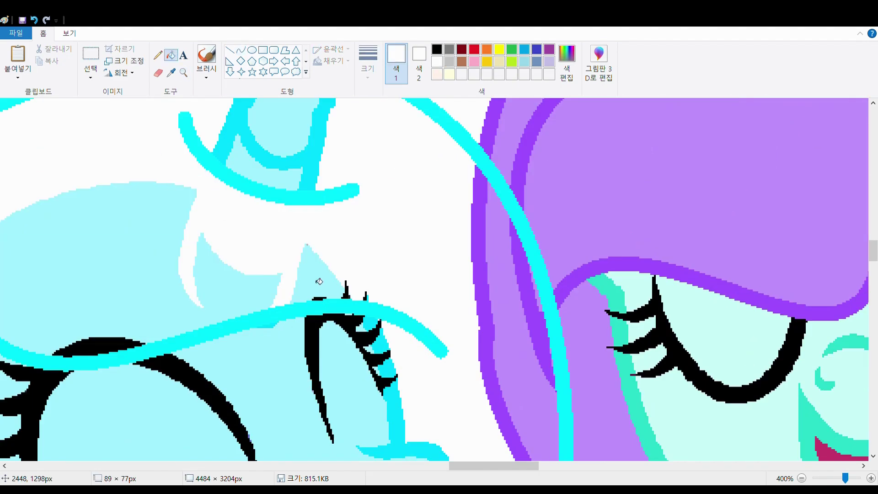
click(499, 297)
click(535, 288)
scroll(558, 394, down, 10)
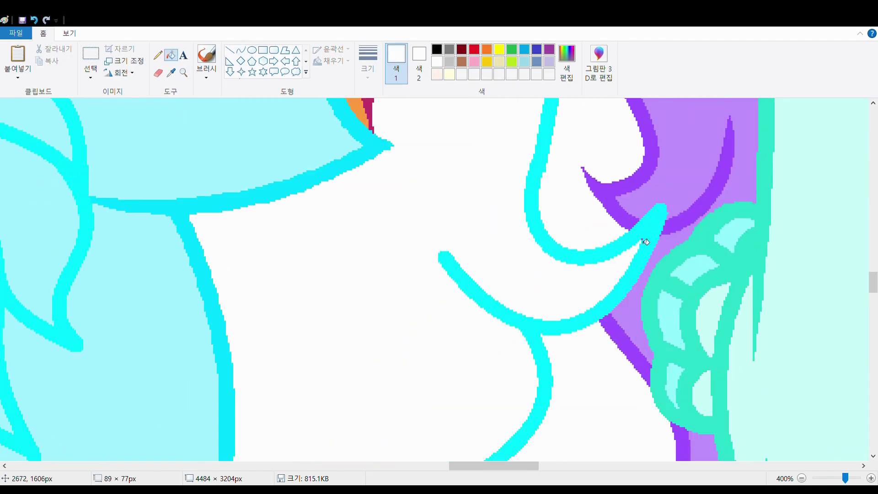
scroll(647, 241, up, 10)
Undo the last fill and redraw the light cyan pony's ear outline with bright cyan curves joining the fringe.
click(171, 55)
scroll(516, 269, left, 5)
key(ctrl+z)
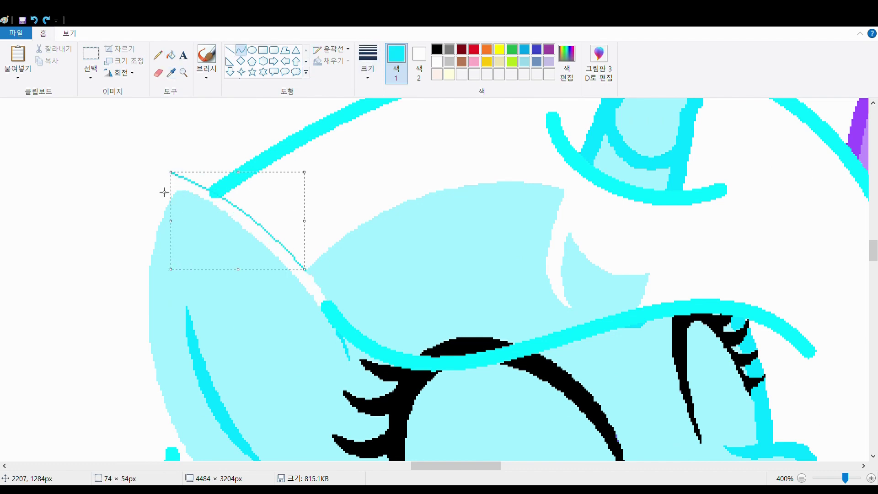
scroll(164, 192, down, 2)
click(101, 149)
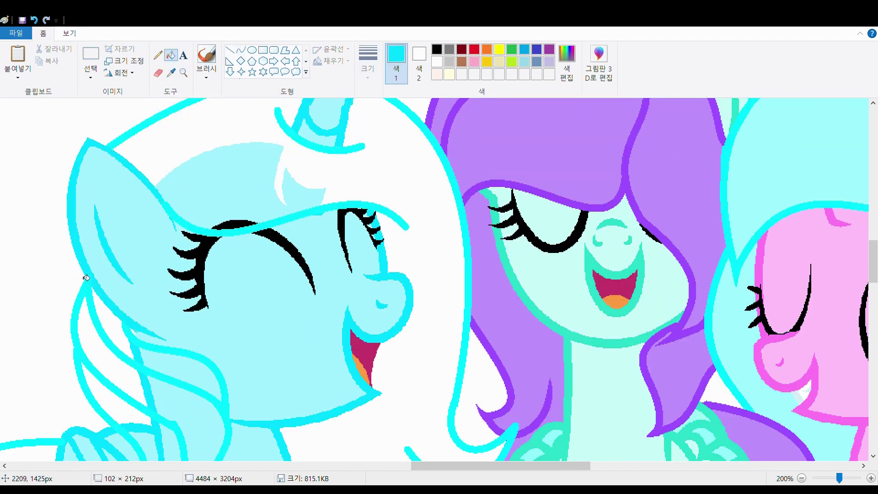
click(183, 72)
click(232, 230)
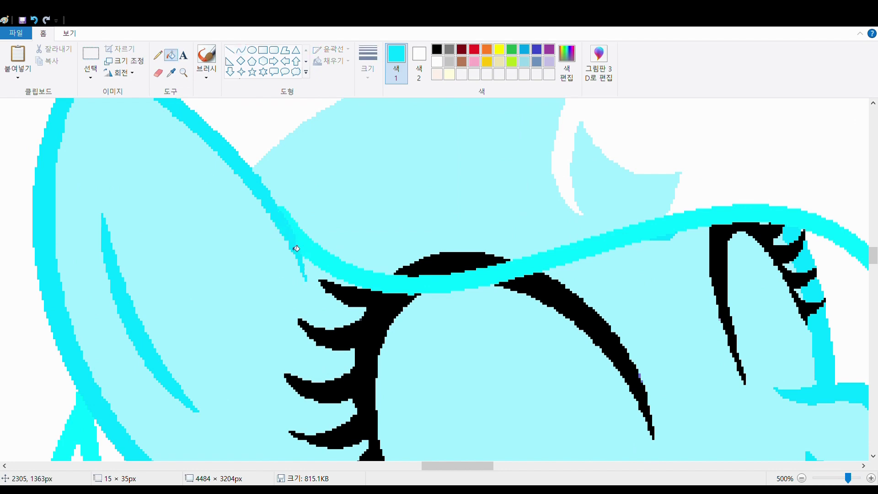
Remove the forehead and eyelash parts above the light cyan pony's fringe with white.
scroll(293, 249, down, 5)
click(171, 73)
click(225, 251)
click(157, 55)
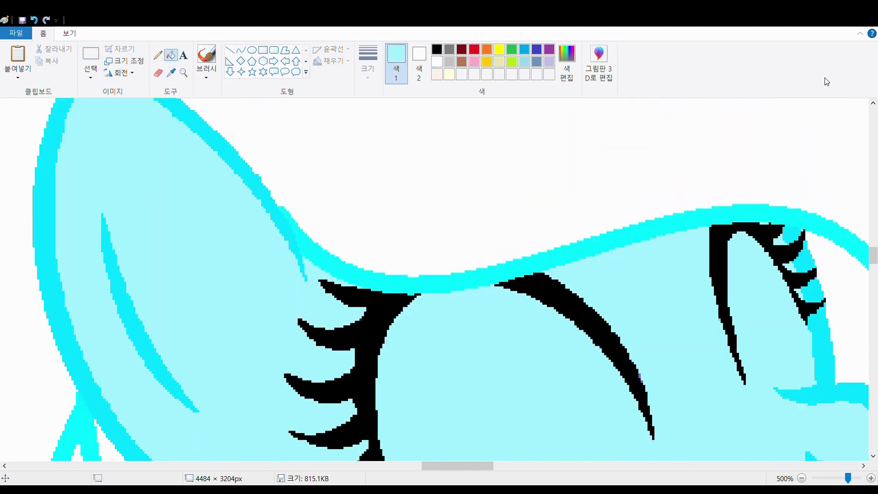
scroll(439, 247, up, 5)
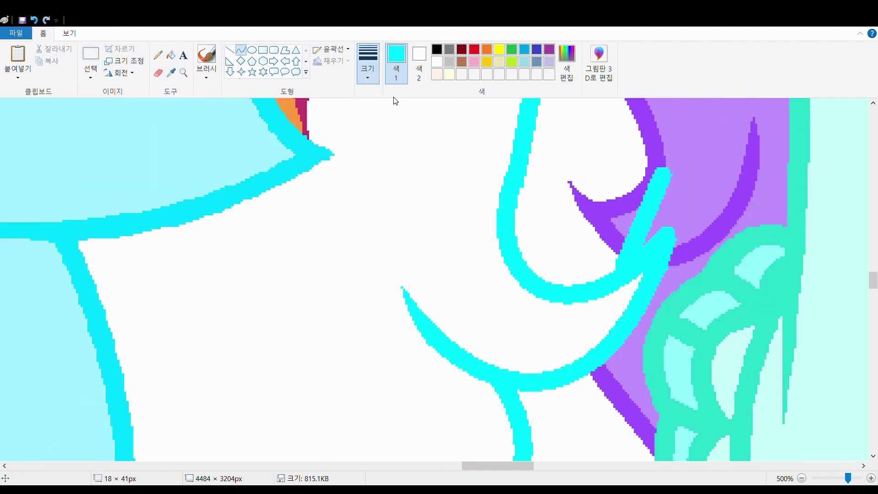
Refine the light cyan pony's mane and tail tips with bright cyan curves and clean overlapping line ends with fills.
drag(668, 215, 684, 246)
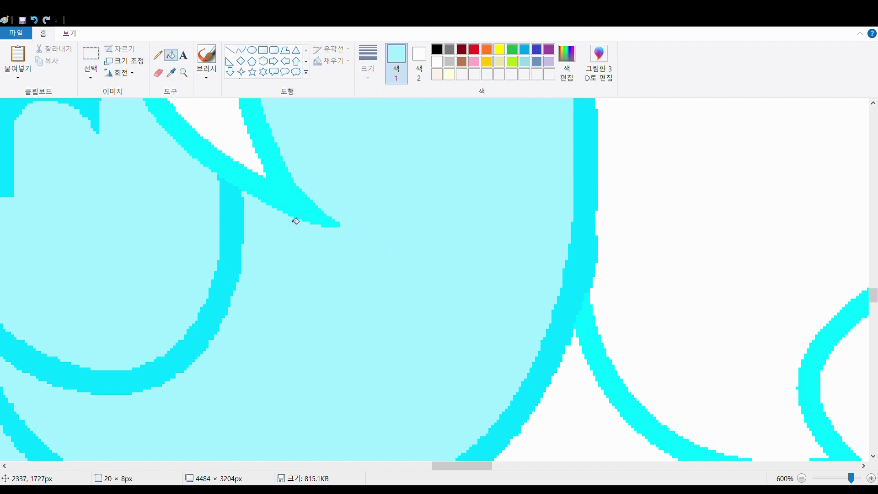
click(171, 54)
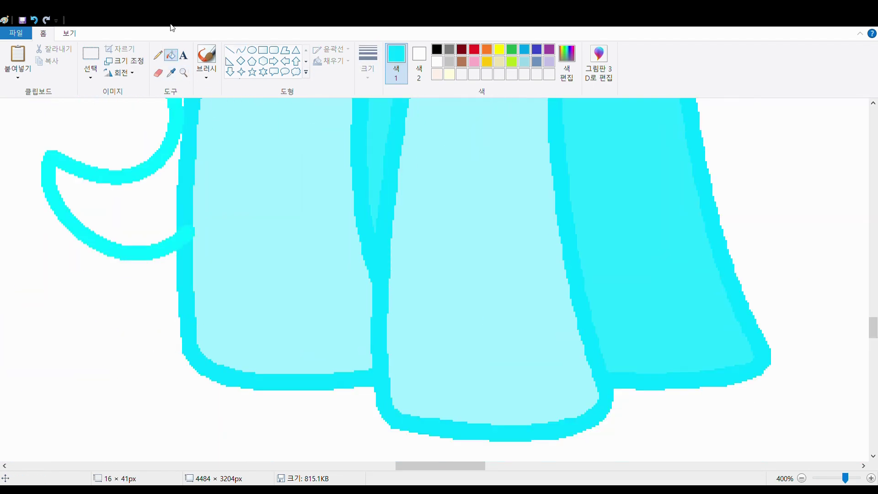
click(171, 55)
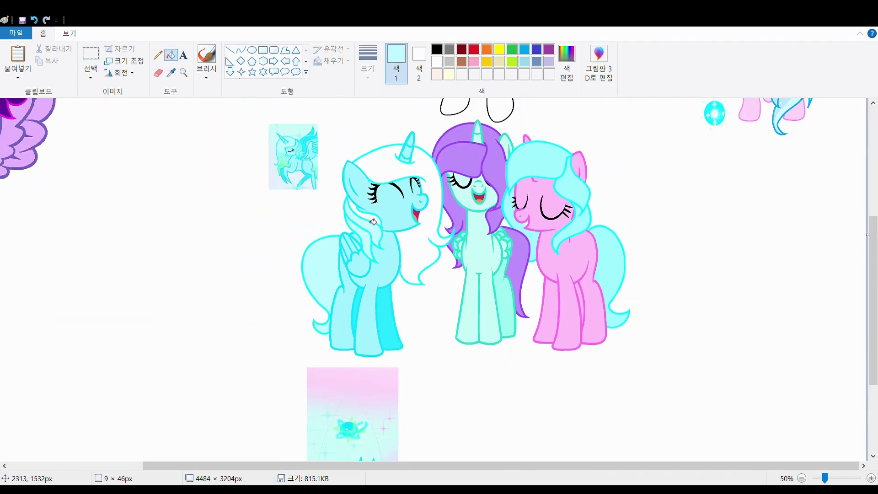
Recolour the winged pony base's body and facial outlines pink and fill its body with light pink.
scroll(331, 335, up, 3)
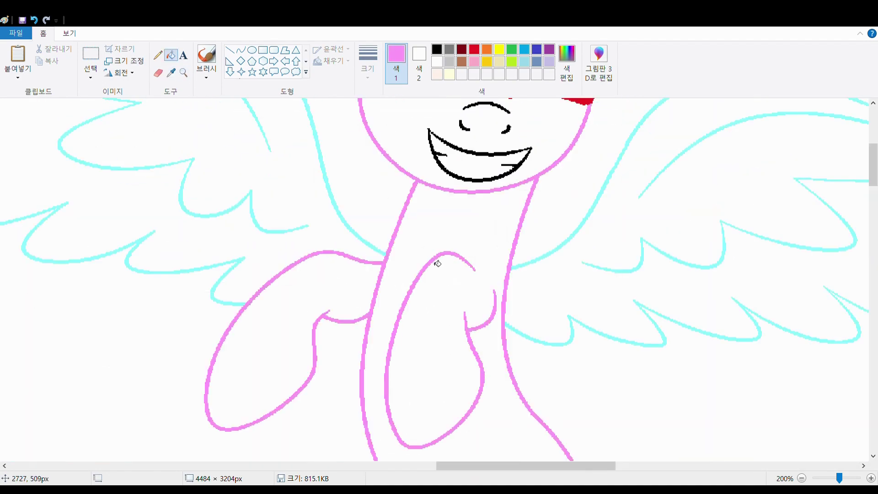
scroll(438, 264, up, 4)
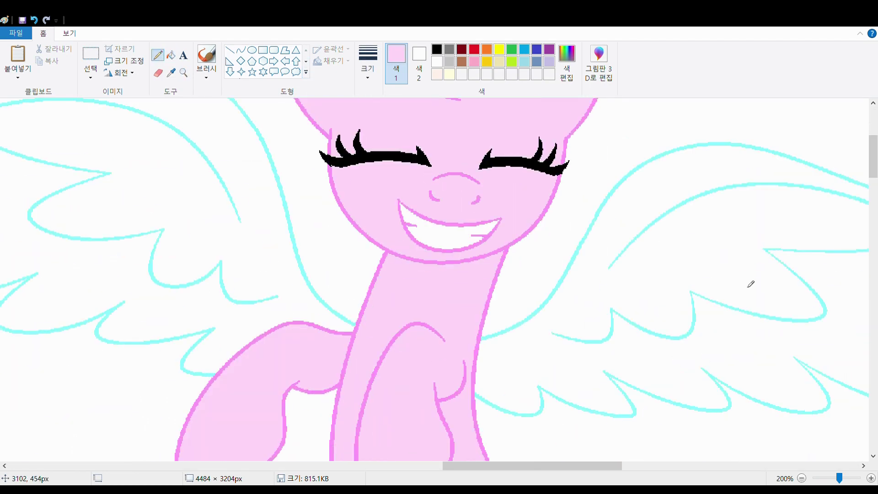
scroll(750, 284, down, 1)
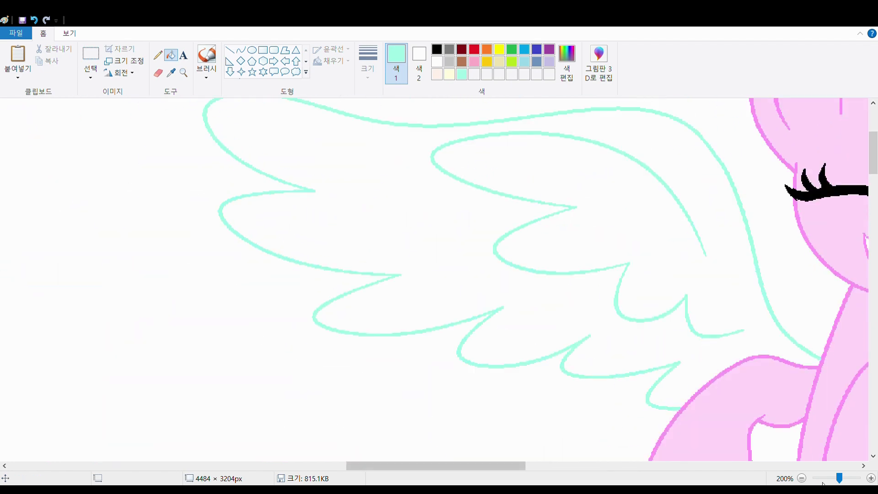
Recolour the winged pony's wing outlines mint and fill both wings with pale mint.
scroll(650, 198, down, 2)
click(393, 183)
click(572, 201)
scroll(750, 256, up, 2)
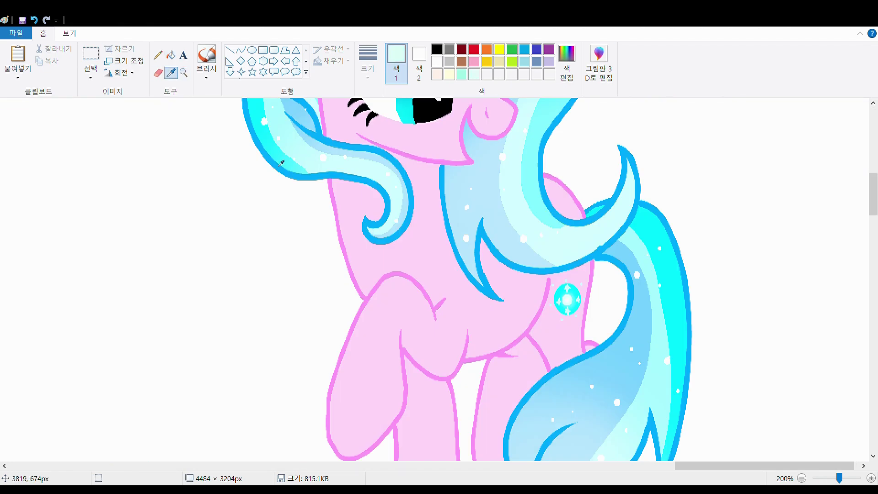
Place a mirrored copy of the blue-maned reference pony's head and upper body beside the winged pony.
scroll(750, 256, down, 2)
click(90, 53)
drag(700, 158, 808, 312)
drag(788, 250, 255, 308)
Outline the fringe lock sweeping from the winged pony's horn across its eye and cheek with blue curves.
click(241, 49)
scroll(517, 137, up, 2)
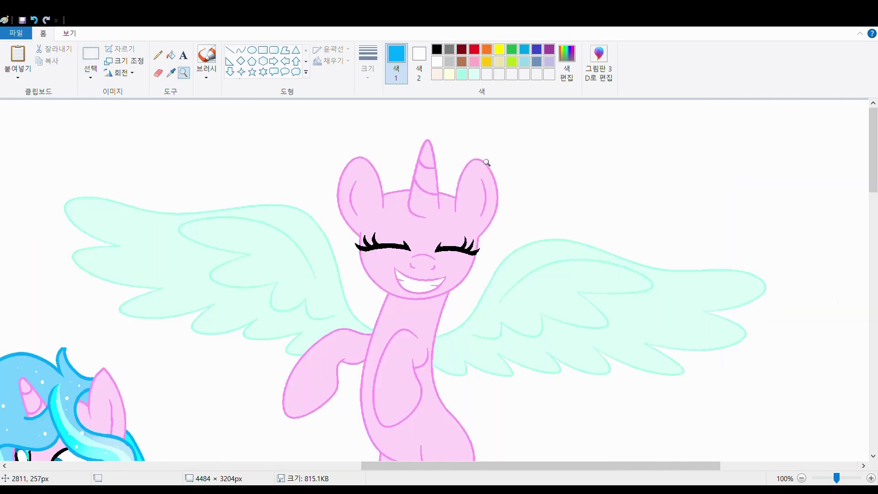
drag(303, 261, 393, 251)
scroll(619, 365, down, 3)
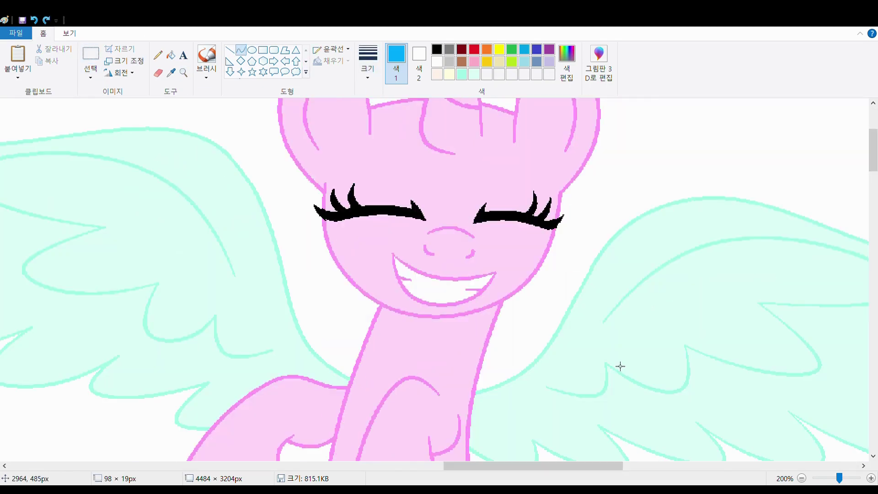
drag(462, 157, 569, 323)
drag(500, 280, 612, 206)
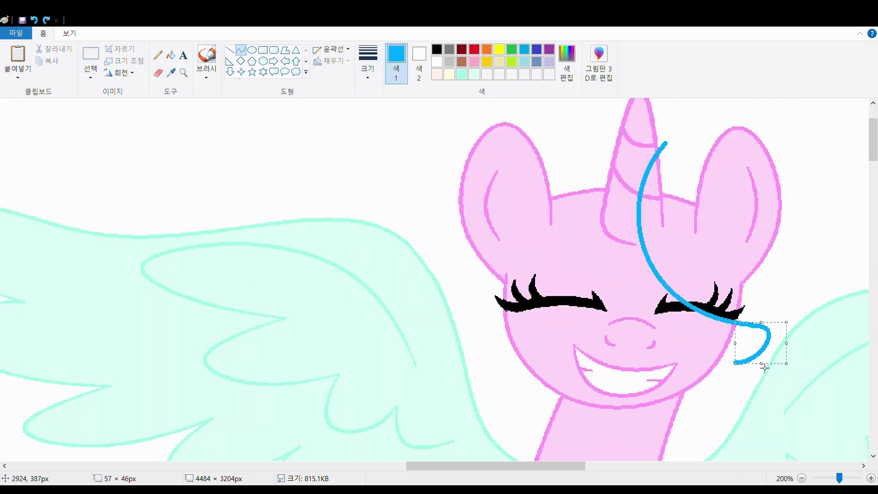
drag(789, 305, 676, 149)
Outline the forehead fringe, the strand crossing the horn's base and the tuft beside the ear with blue curves.
scroll(731, 329, down, 3)
scroll(494, 382, left, 10)
scroll(494, 382, right, 10)
scroll(641, 283, up, 2)
drag(506, 298, 685, 258)
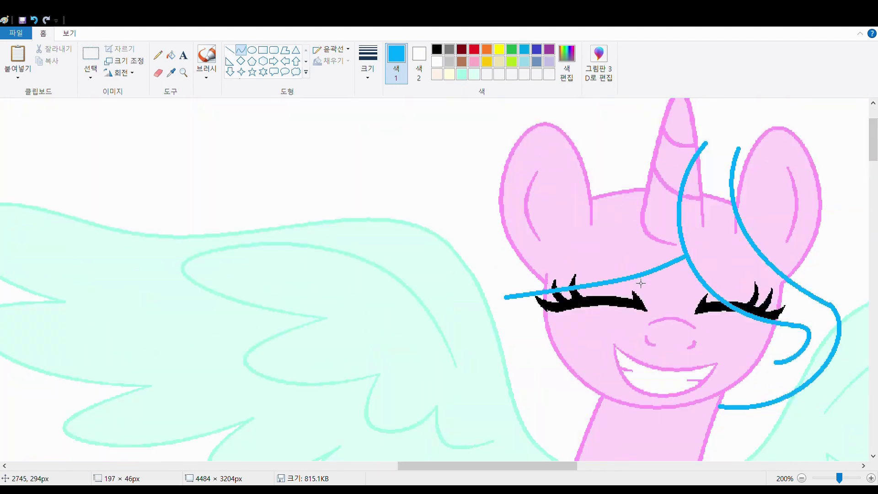
click(651, 184)
scroll(650, 183, left, 5)
scroll(552, 226, right, 10)
scroll(551, 226, up, 2)
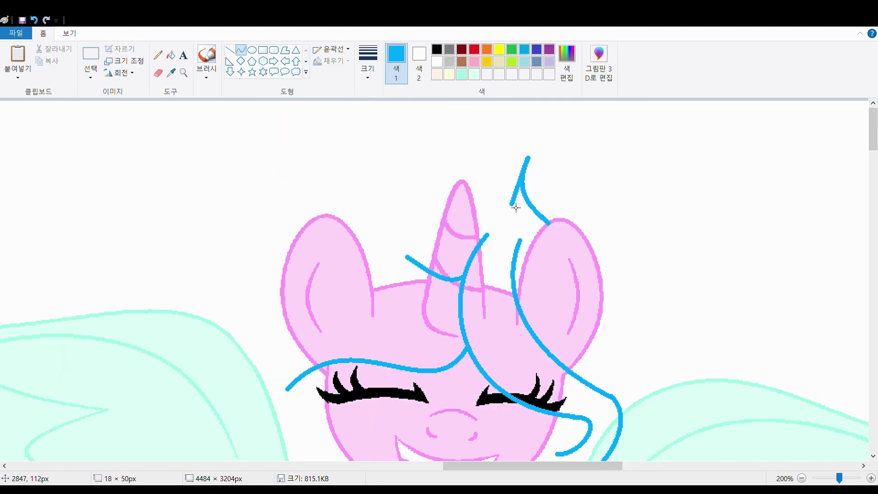
Outline the crown and the long mane section falling over the raised foreleg with blue curves.
scroll(499, 182, left, 10)
mouse_move(516, 208)
mouse_down()
mouse_move(500, 182)
mouse_move(244, 391)
mouse_up()
scroll(554, 376, right, 10)
drag(244, 391, 365, 163)
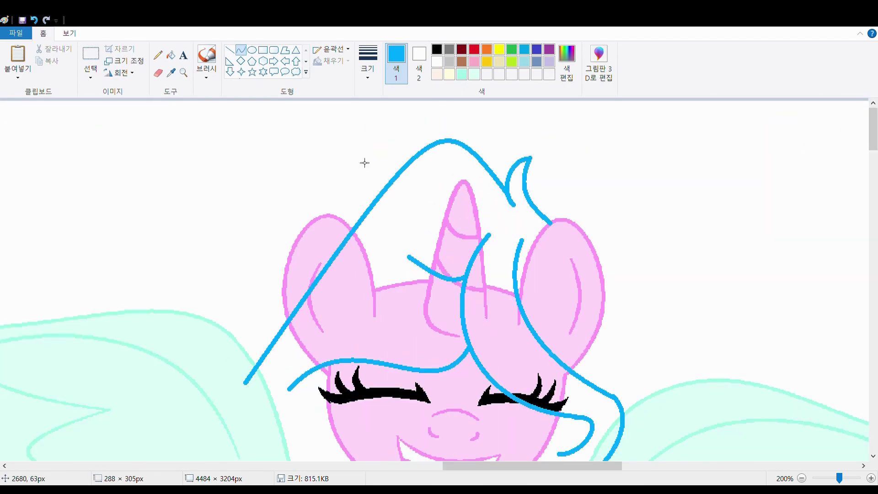
scroll(251, 260, down, 6)
scroll(314, 242, up, 2)
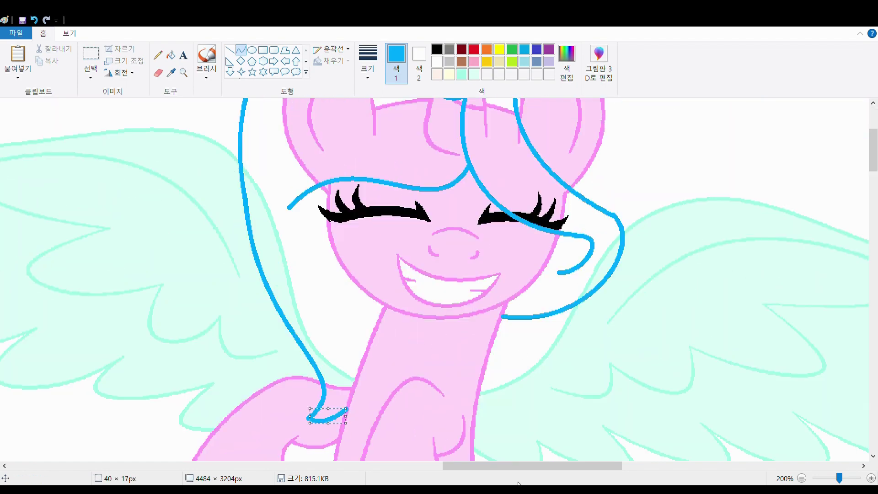
scroll(532, 334, down, 3)
Outline the lower mane lock hanging over the chest and the tail behind the hind legs with blue curves.
drag(589, 127, 532, 333)
scroll(600, 261, down, 6)
scroll(600, 261, up, 3)
mouse_move(584, 248)
mouse_down()
mouse_move(642, 265)
mouse_move(582, 359)
mouse_up()
scroll(604, 252, down, 3)
scroll(598, 389, up, 10)
Fill the head, ear, foreleg and wing parts covered by the winged pony's new mane with white.
click(183, 72)
click(439, 192)
click(437, 60)
click(171, 54)
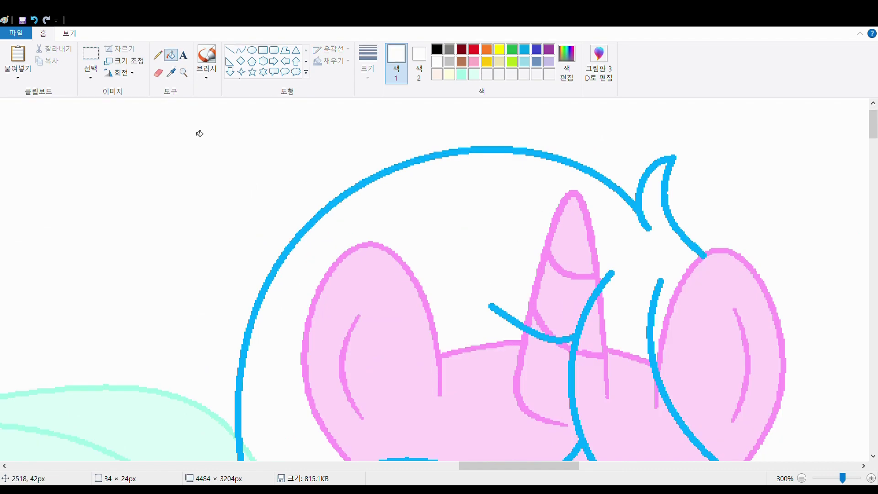
click(353, 252)
click(571, 345)
scroll(721, 251, down, 5)
click(721, 251)
scroll(585, 350, down, 3)
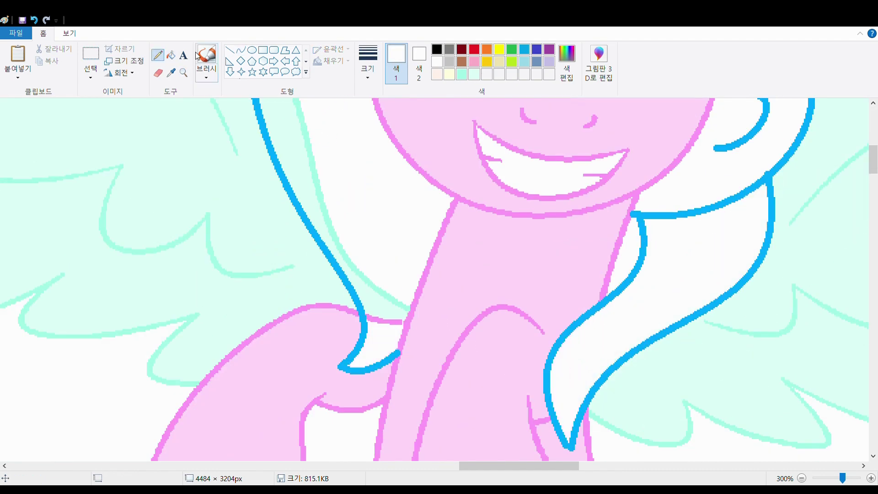
scroll(374, 317, down, 5)
scroll(373, 316, up, 1)
Pick the pink outline colour and redraw the rump and hind leg outlines over the tail's overlapping ends.
click(170, 72)
click(460, 294)
click(241, 49)
scroll(379, 160, up, 1)
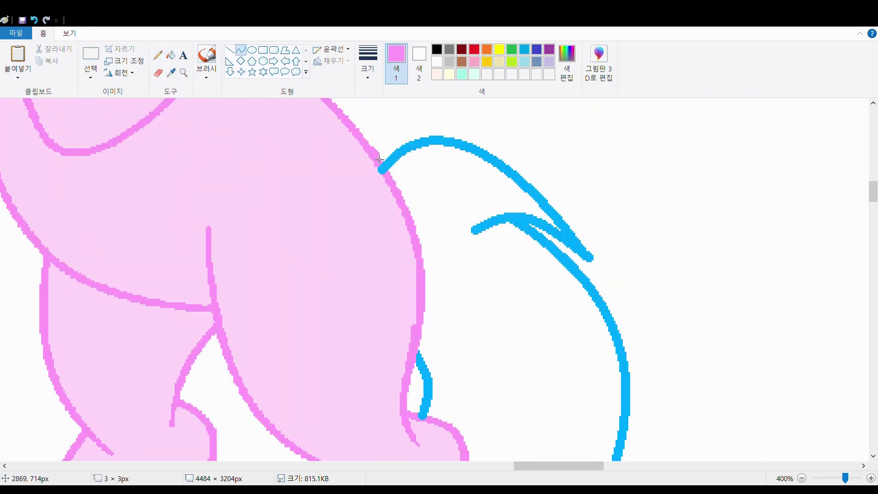
drag(409, 213, 423, 417)
scroll(439, 225, down, 1)
scroll(439, 226, up, 1)
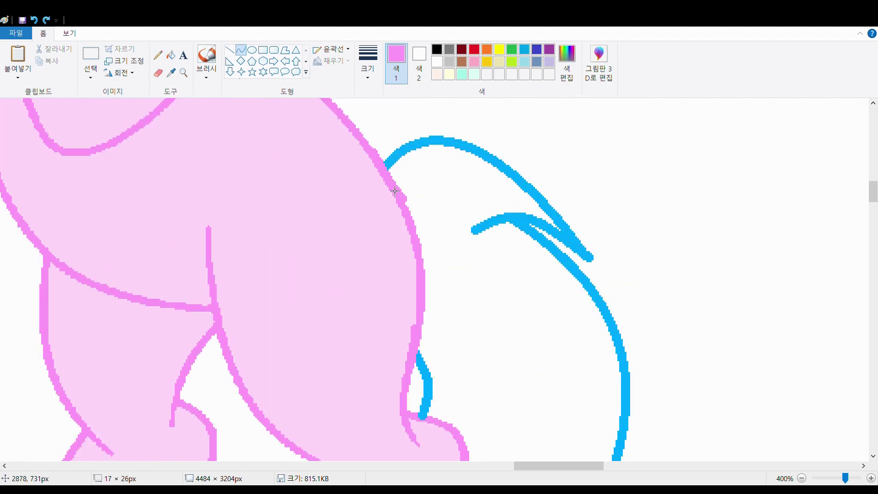
scroll(377, 159, down, 2)
drag(416, 331, 427, 331)
scroll(608, 245, down, 3)
drag(492, 317, 510, 350)
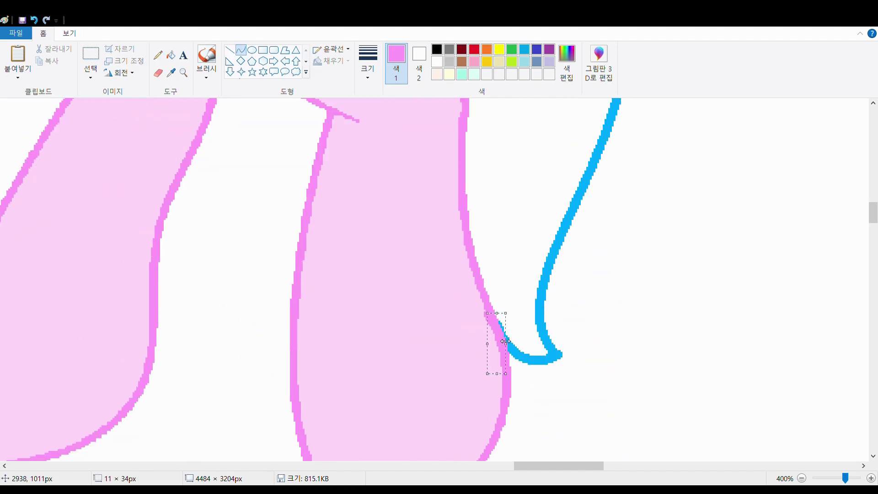
Redraw the winged pony's neck outline in pink over the end of the long mane section.
scroll(503, 347, up, 8)
scroll(339, 145, up, 3)
scroll(406, 387, down, 5)
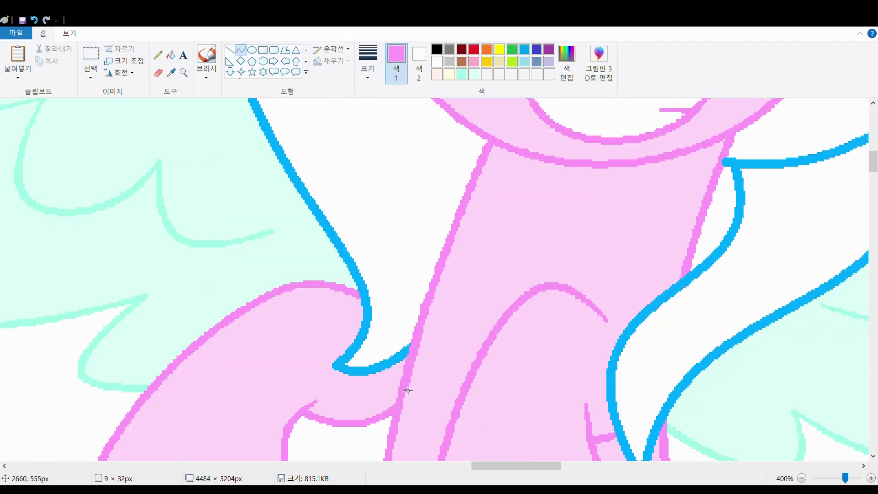
scroll(405, 388, down, 4)
Taper the curl beside the cheek with white and restore the pink ear outline where the tuft meets it.
scroll(405, 388, up, 8)
click(69, 33)
scroll(289, 30, up, 1)
scroll(403, 338, down, 5)
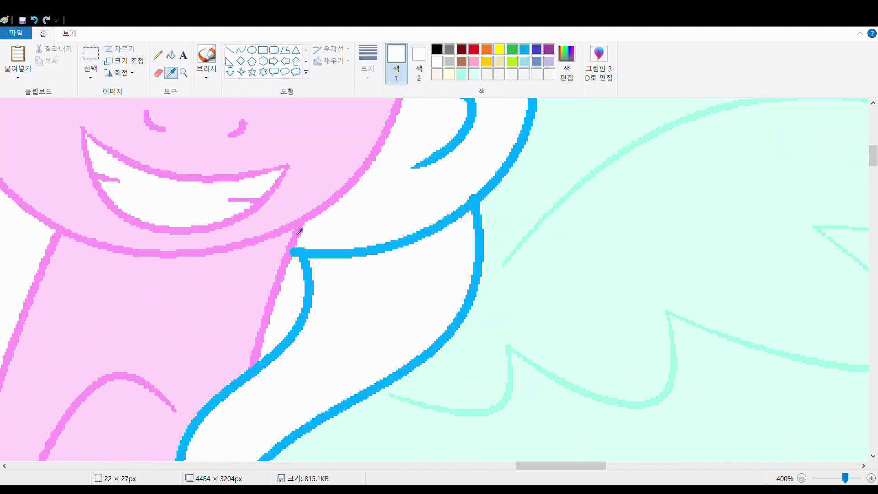
scroll(432, 333, up, 8)
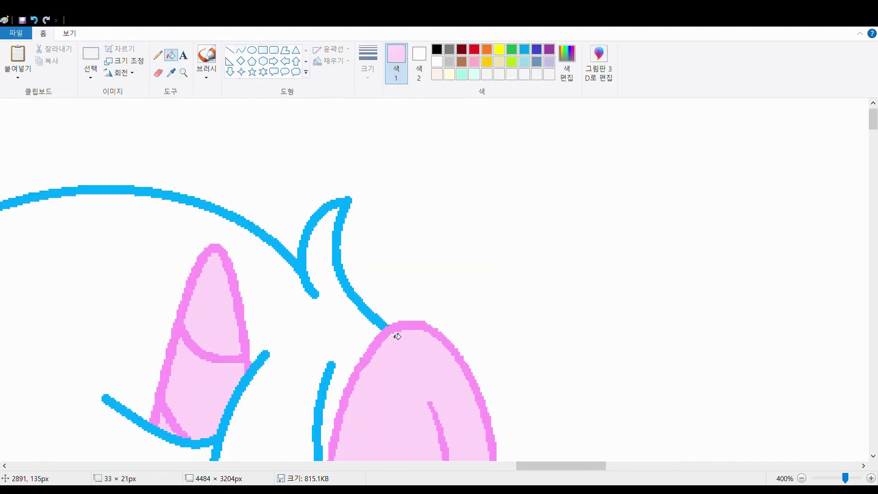
scroll(316, 287, down, 3)
Taper the blunt strand ends near the horn and tuft with white curves and the eraser.
drag(269, 267, 257, 291)
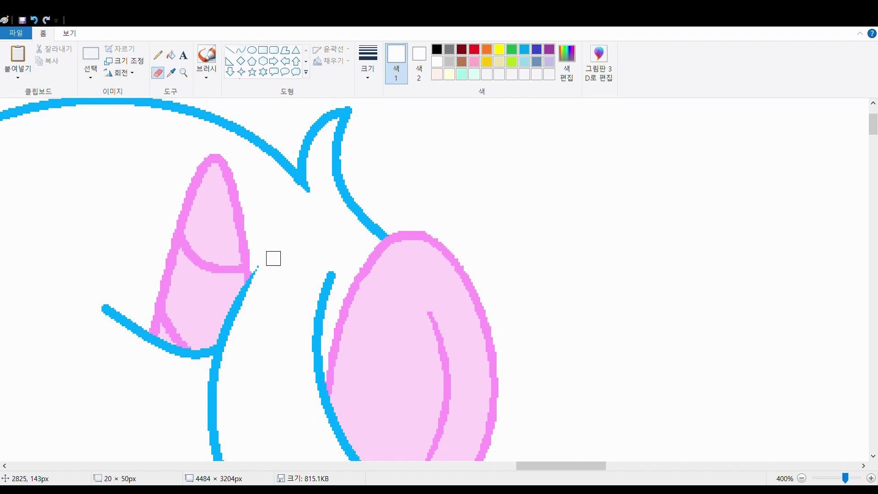
click(241, 49)
scroll(305, 287, down, 3)
scroll(115, 209, down, 6)
scroll(582, 247, left, 10)
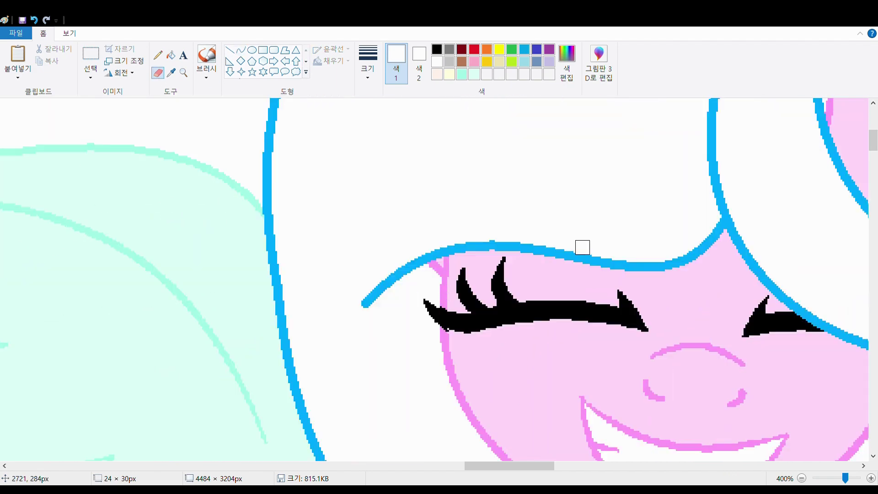
Extend the ear tuft and the chest lock into sharp points with thin blue curves.
scroll(357, 304, down, 10)
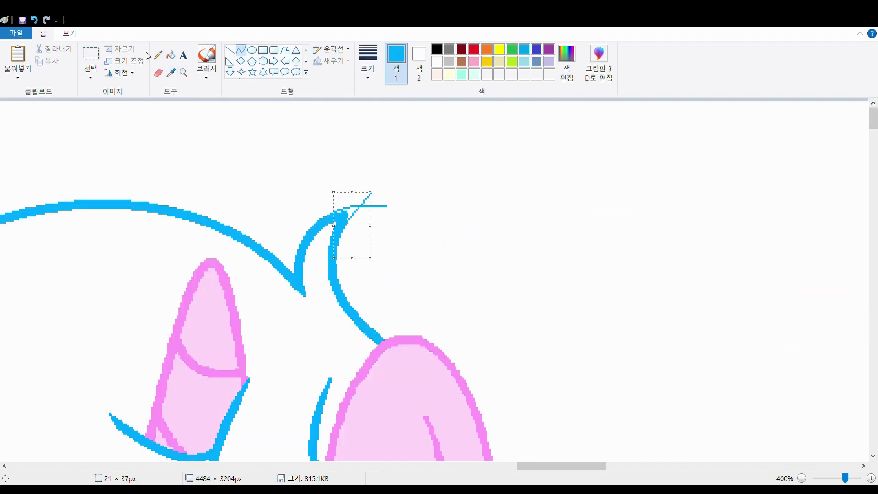
scroll(380, 234, down, 10)
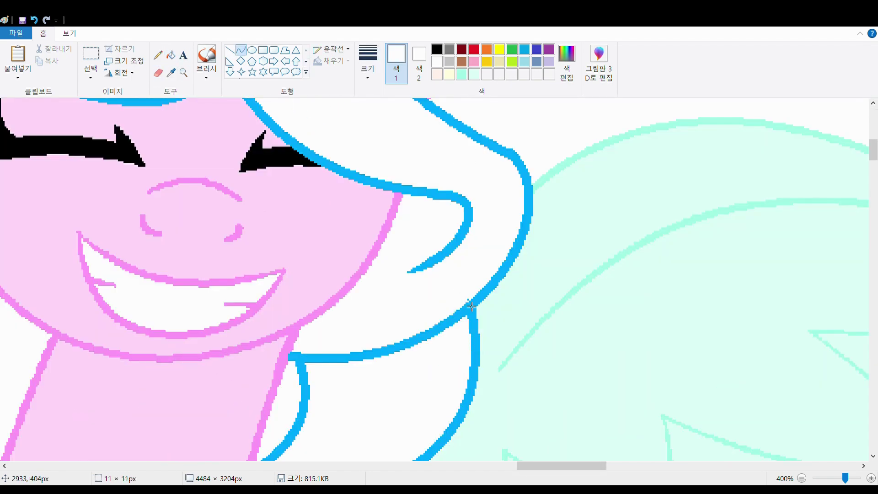
scroll(471, 307, down, 5)
click(171, 55)
scroll(263, 211, down, 4)
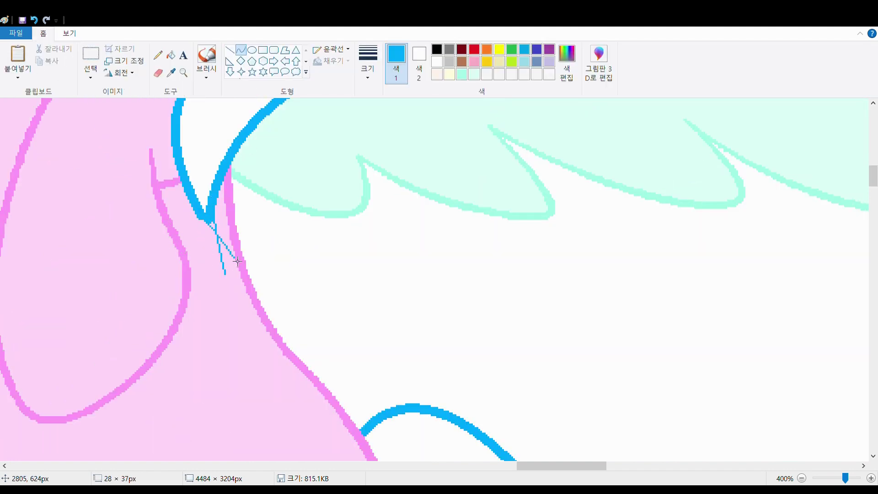
Taper the tail's inner strand and extend the tail's upper and lower tips into points with thin blue curves.
scroll(486, 225, down, 10)
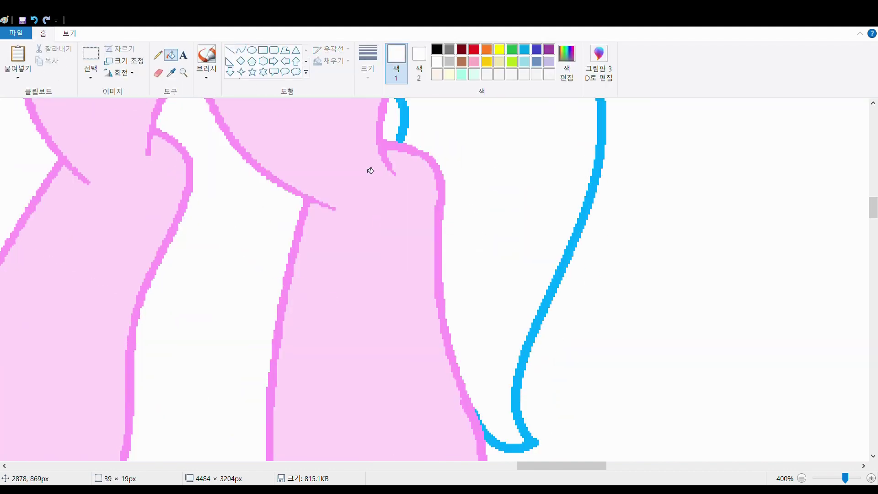
scroll(365, 169, up, 6)
click(241, 50)
scroll(556, 240, down, 2)
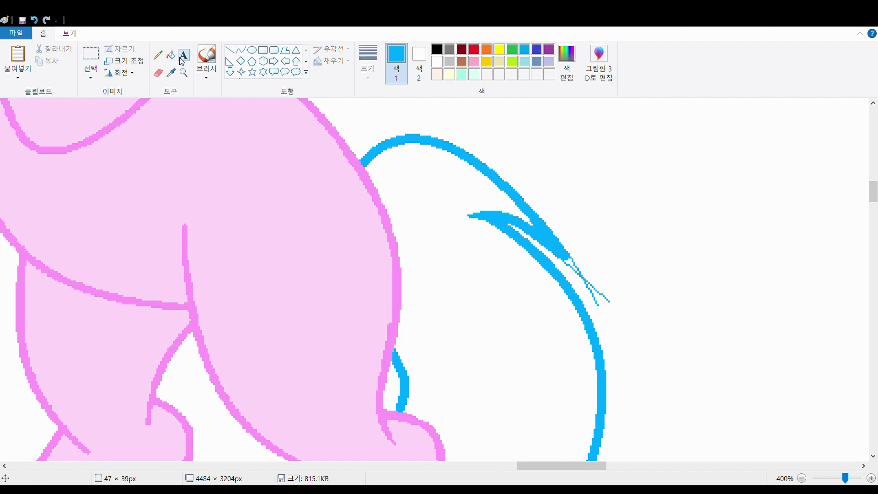
scroll(608, 299, down, 8)
click(241, 51)
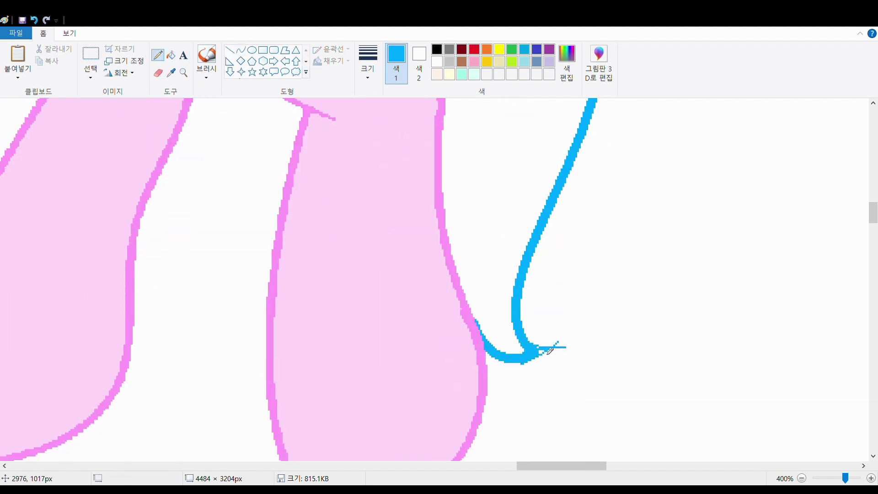
scroll(562, 351, down, 3)
Pick sky blue from the reference pony and fill the winged pony's mane and tail with it.
click(171, 73)
click(588, 294)
scroll(417, 298, up, 3)
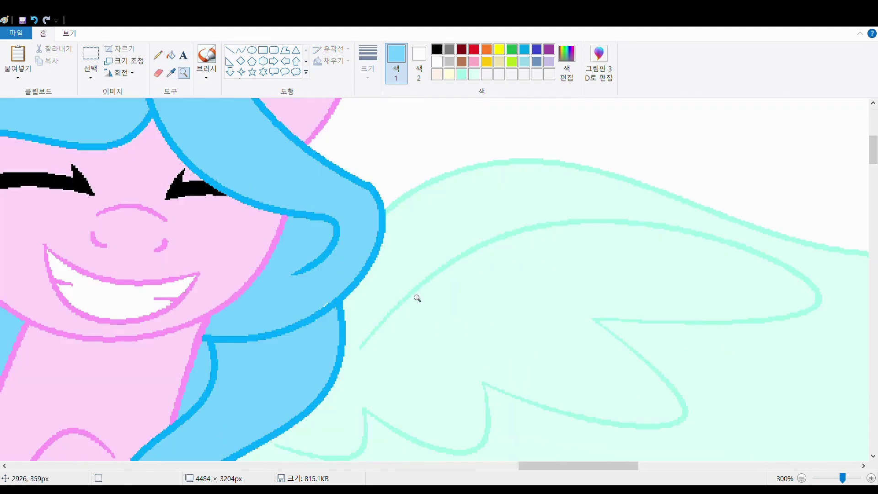
scroll(215, 345, down, 3)
scroll(439, 274, up, 3)
scroll(439, 275, down, 3)
Place a copy of the winged pony on the blank canvas below the purple pony and fill its mane with white.
click(91, 54)
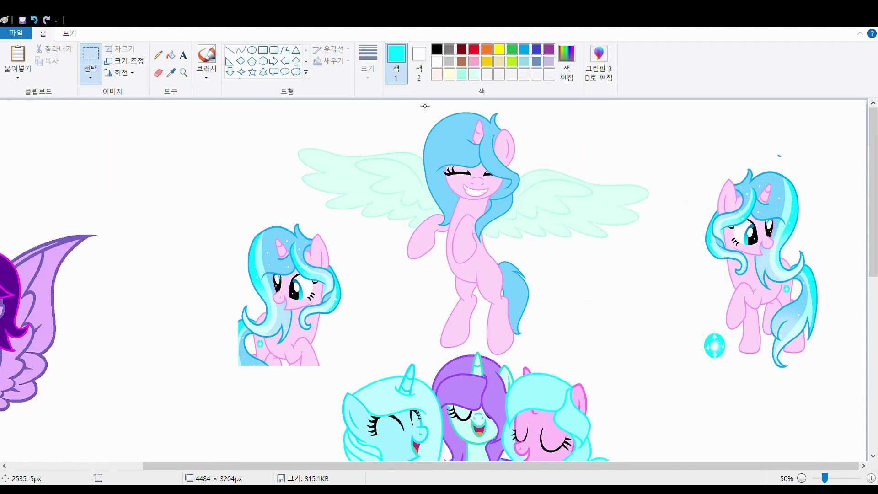
scroll(489, 317, down, 5)
scroll(488, 317, down, 3)
click(162, 313)
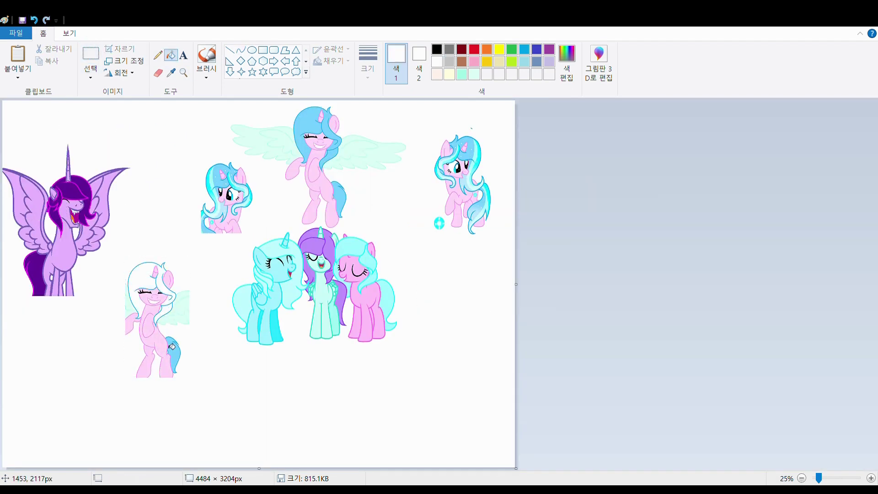
Undo the last four changes.
key(ctrl+z)
key(ctrl+z)
key(ctrl+z)
key(ctrl+z)
Draw a bright cyan curve along the winged pony's long mane section and fill the outer strip with bright cyan.
scroll(151, 316, up, 2)
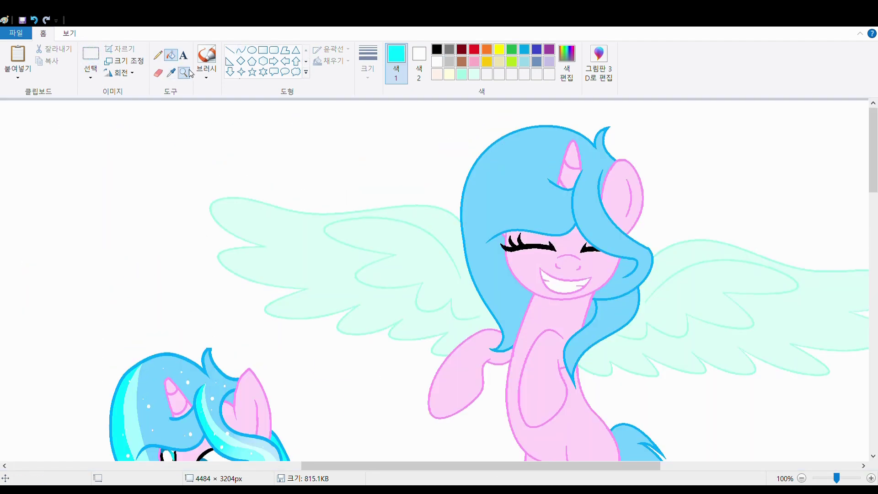
click(184, 72)
click(572, 197)
click(241, 50)
drag(176, 105, 231, 259)
scroll(269, 272, down, 5)
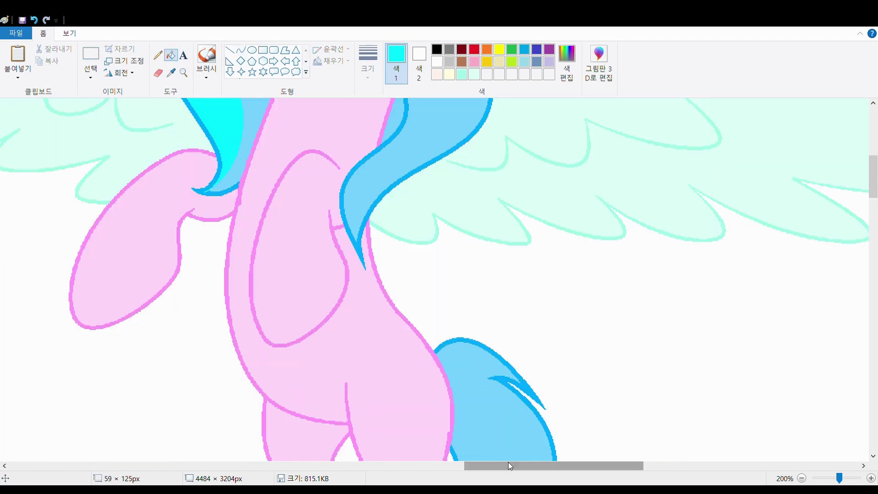
Draw a bright cyan curve along the forelock beside the winged pony's face and fill the strip with bright cyan.
scroll(269, 271, up, 5)
scroll(334, 310, up, 1)
scroll(334, 310, down, 2)
drag(339, 306, 482, 197)
click(518, 246)
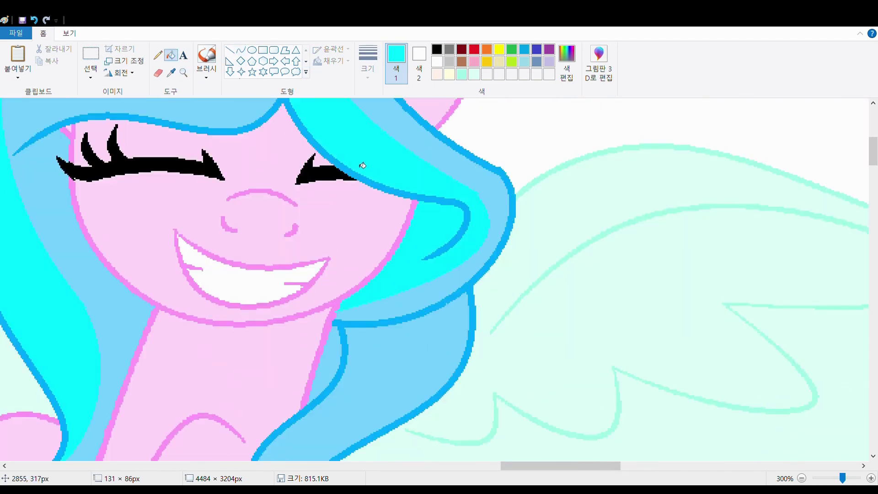
Draw bright cyan curves down the winged pony's lower mane section and tail, and fill the marked strips with bright cyan.
scroll(521, 247, down, 10)
drag(409, 128, 478, 359)
click(526, 247)
scroll(529, 247, down, 3)
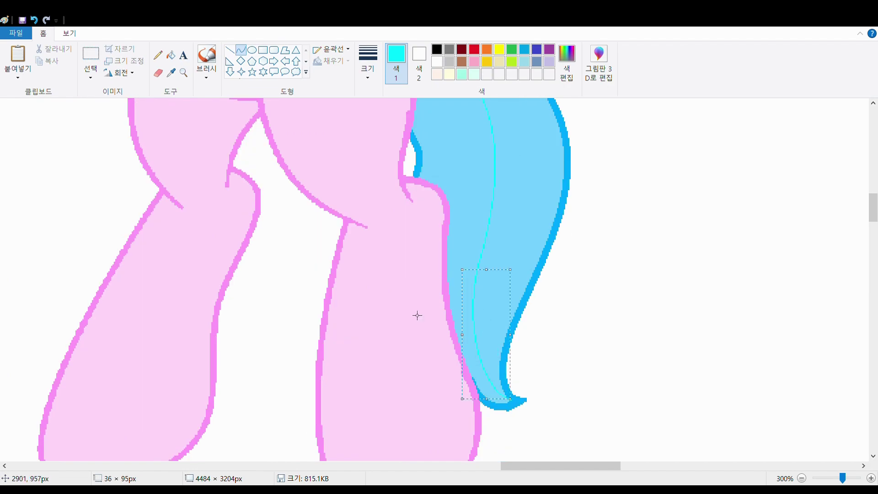
Draw pale cyan curves inside the bright cyan strips of the long mane section and forelock, and fill the inner parts pale cyan.
scroll(415, 314, up, 10)
drag(258, 372, 220, 275)
scroll(363, 290, down, 8)
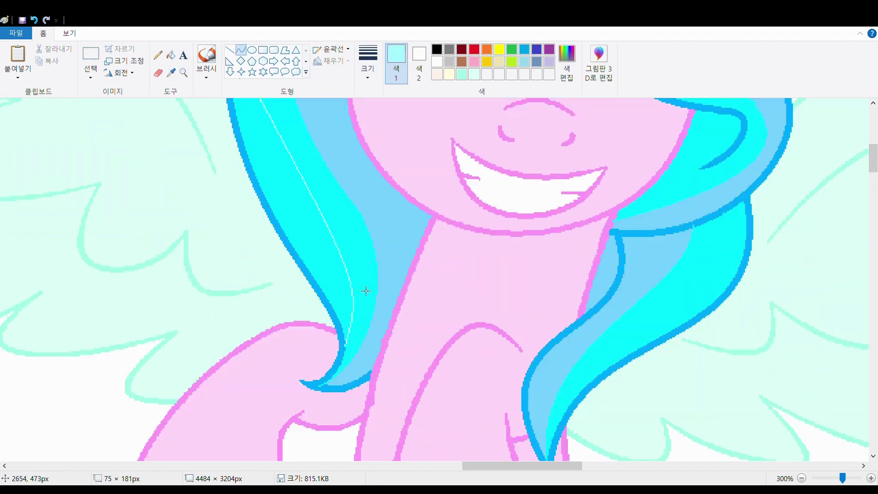
scroll(607, 210, up, 8)
drag(567, 190, 667, 349)
scroll(664, 316, down, 2)
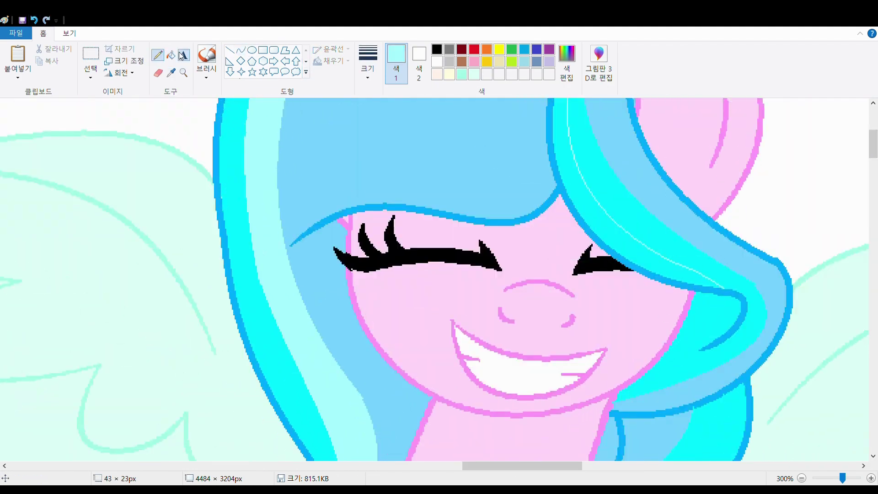
click(170, 55)
Add pale cyan strips inside the bright cyan areas of the winged pony's tail and lower mane section.
scroll(249, 109, down, 6)
scroll(833, 304, down, 12)
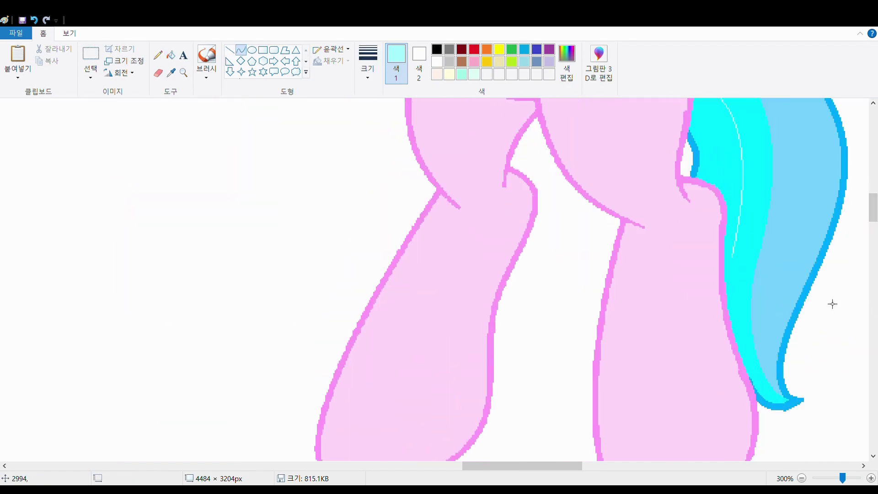
scroll(738, 341, up, 20)
scroll(401, 333, down, 8)
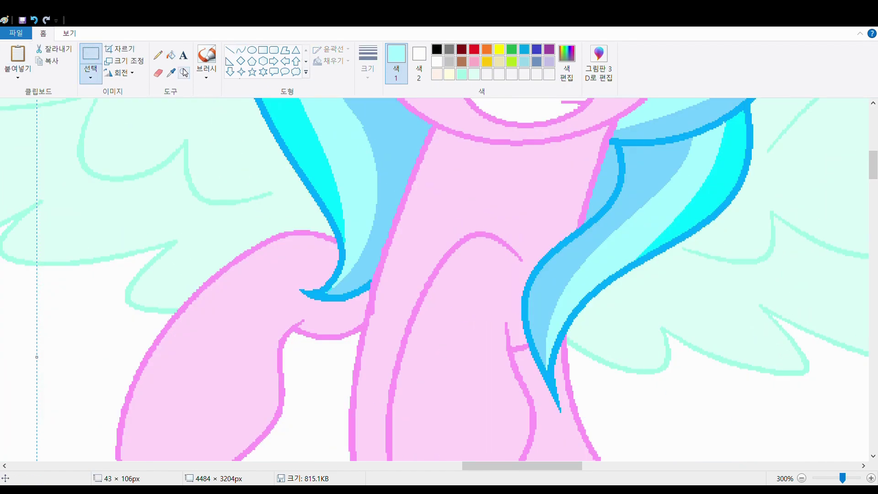
Place a copy of the reference pony's cyan cutie mark on the winged pony's flank.
scroll(429, 332, down, 3)
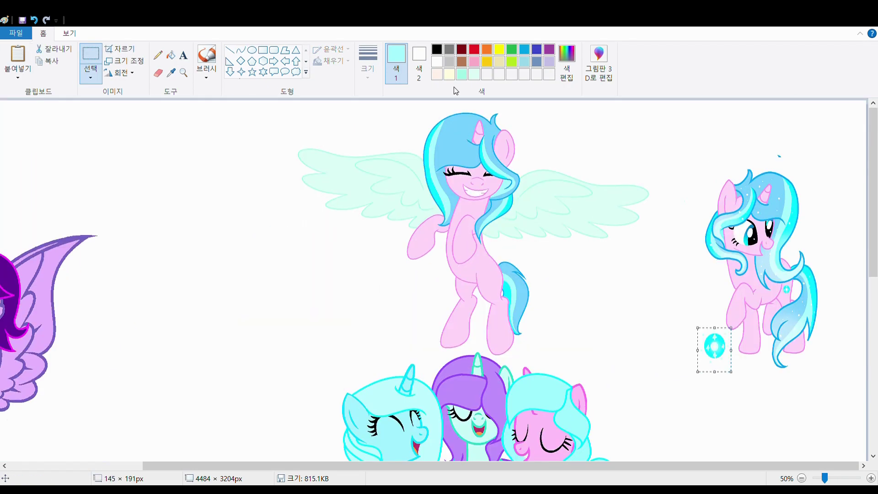
scroll(713, 347, up, 4)
scroll(424, 132, down, 5)
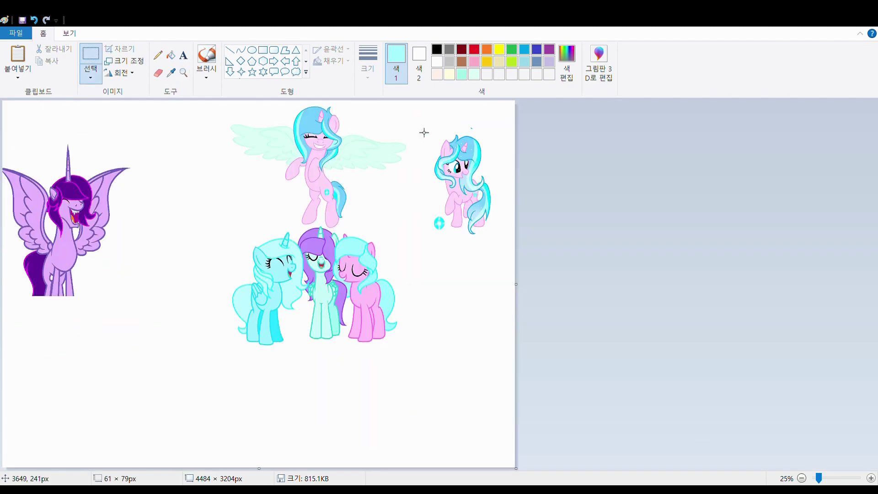
Replace the pink reference pony with the winged cyan reference and move its flower mark below the group of ponies.
drag(424, 132, 503, 256)
key(ctrl+x)
key(ctrl+v)
drag(137, 348, 280, 347)
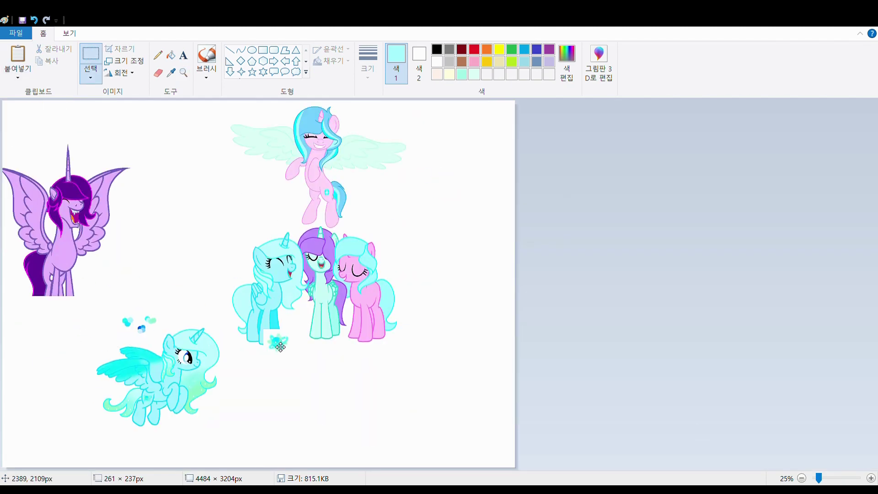
Draw a solid cyan circle beside the flower mark as the base of a matching cutie mark.
drag(29, 128, 204, 255)
scroll(486, 228, up, 2)
scroll(486, 227, up, 1)
drag(304, 323, 371, 368)
scroll(486, 378, up, 2)
click(171, 73)
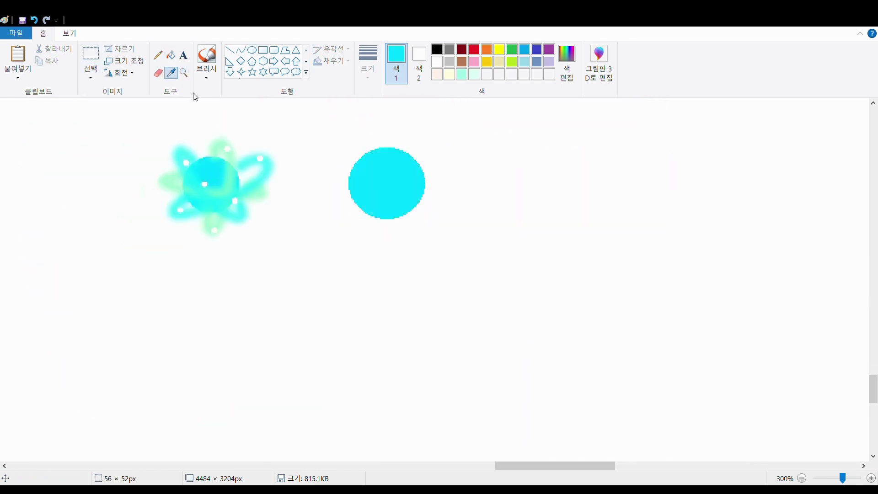
Add light cyan and pale green petal loops to the cyan circle and select the redrawn flower mark.
click(90, 55)
scroll(439, 279, up, 5)
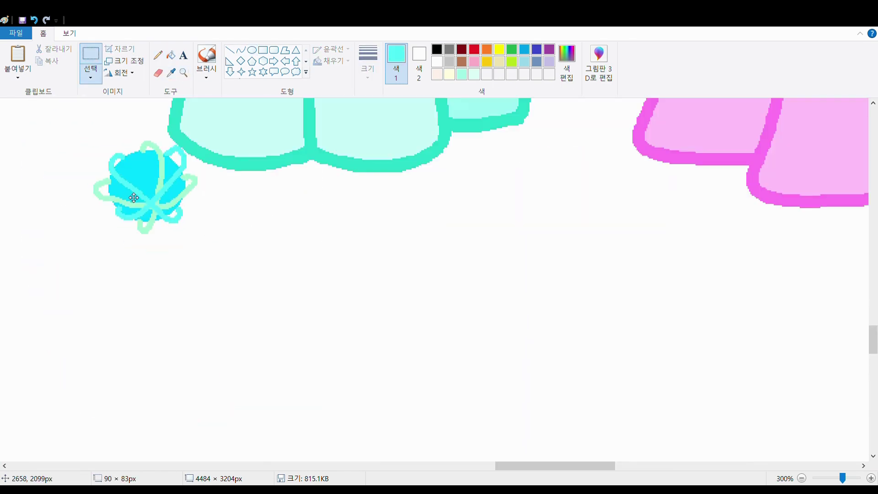
drag(245, 186, 372, 303)
Move a section of the cyan pony's hindquarters onto blank canvas for placing the flower mark on its flank.
scroll(439, 279, up, 3)
scroll(308, 259, down, 8)
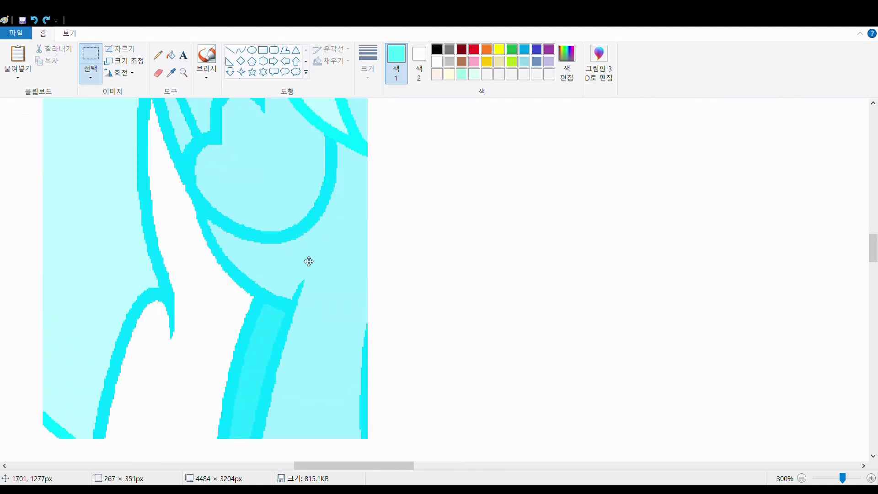
scroll(487, 323, down, 3)
drag(448, 297, 5, 150)
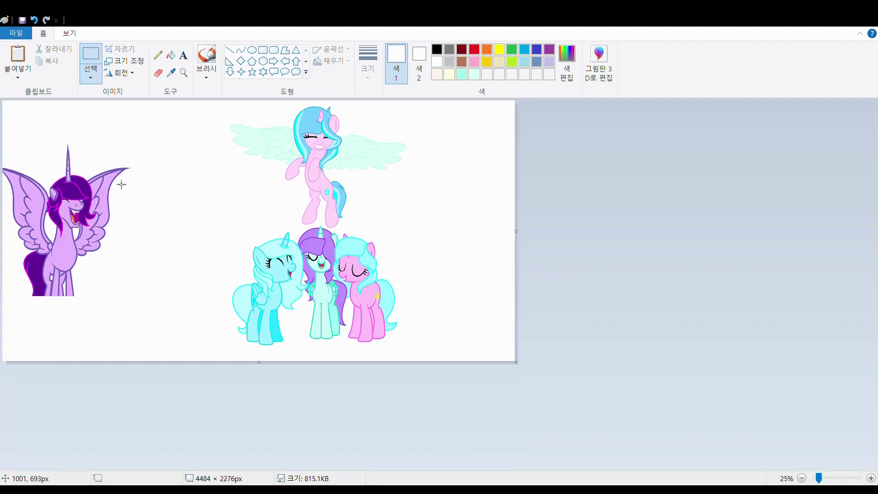
Enlarge the purple pony and scale down the group with the winged pony and the three standing ponies.
key(ctrl+z)
key(ctrl+z)
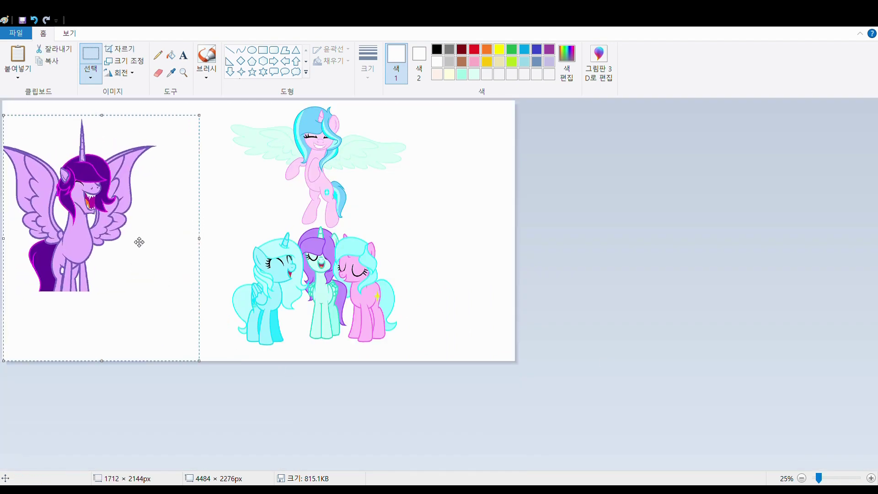
drag(404, 307, 397, 316)
Reposition the enlarged purple pony lower and farther from the canvas edge, and shorten the canvas to 1920 px high.
drag(2, 295, 182, 118)
drag(82, 206, 98, 234)
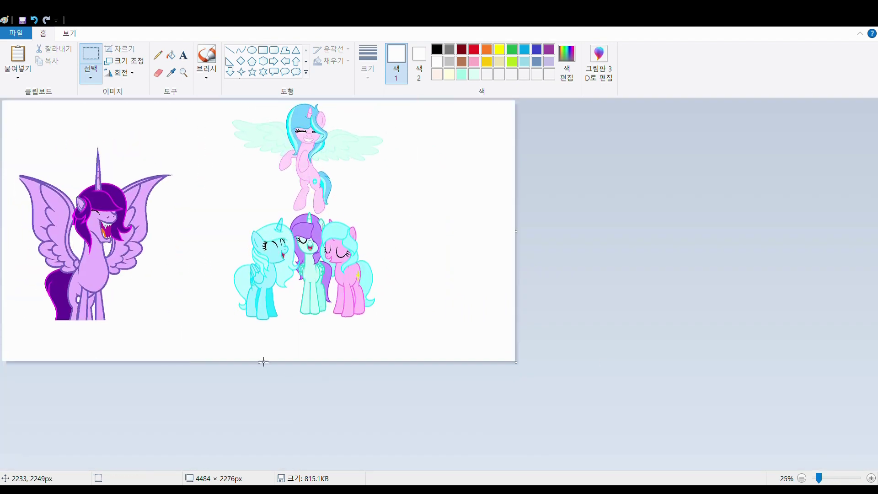
drag(259, 361, 263, 325)
Draw a slanted red divider band between the purple pony and the pony group, and fill it solid red.
click(183, 72)
click(289, 191)
click(473, 49)
click(230, 50)
drag(208, 102, 244, 158)
scroll(245, 159, up, 2)
scroll(667, 92, right, 3)
scroll(666, 92, up, 2)
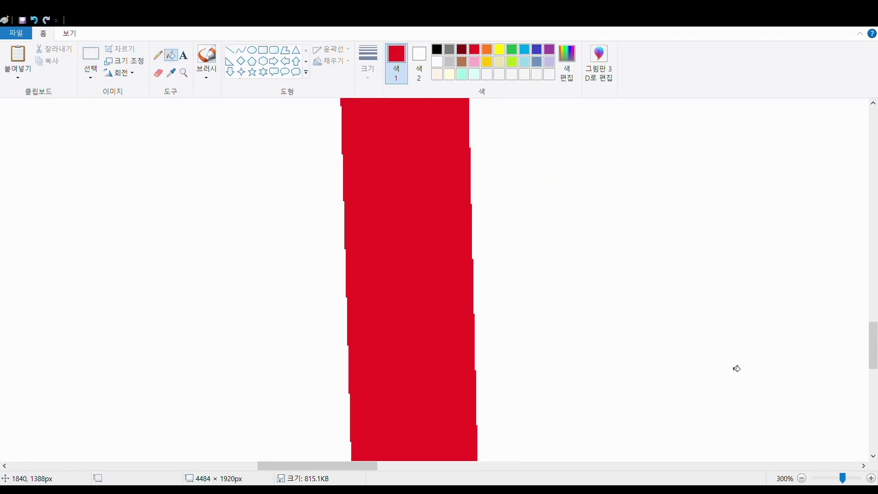
click(183, 73)
scroll(439, 275, left, 3)
scroll(259, 196, down, 4)
scroll(808, 83, up, 2)
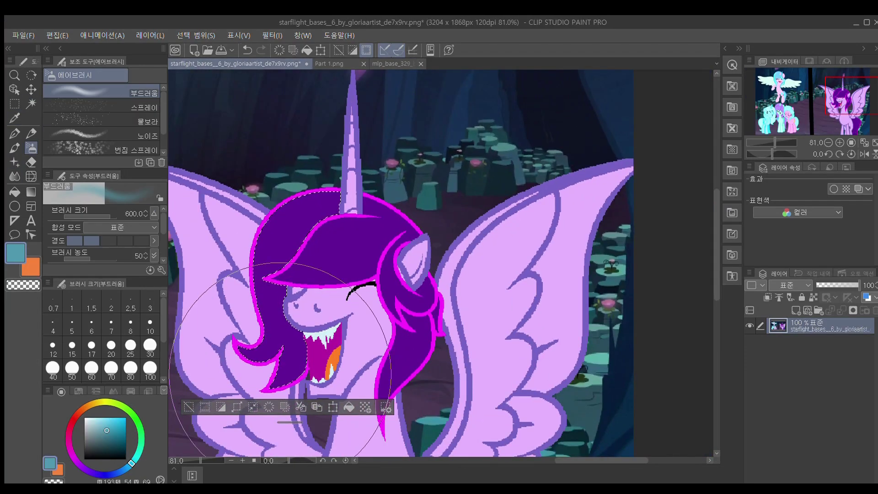
In Clip Studio Paint, shade the purple pony's selected mane with teal blue using the soft airbrush at size 600.
mouse_move(280, 374)
mouse_down()
mouse_move(274, 320)
mouse_move(237, 251)
mouse_up()
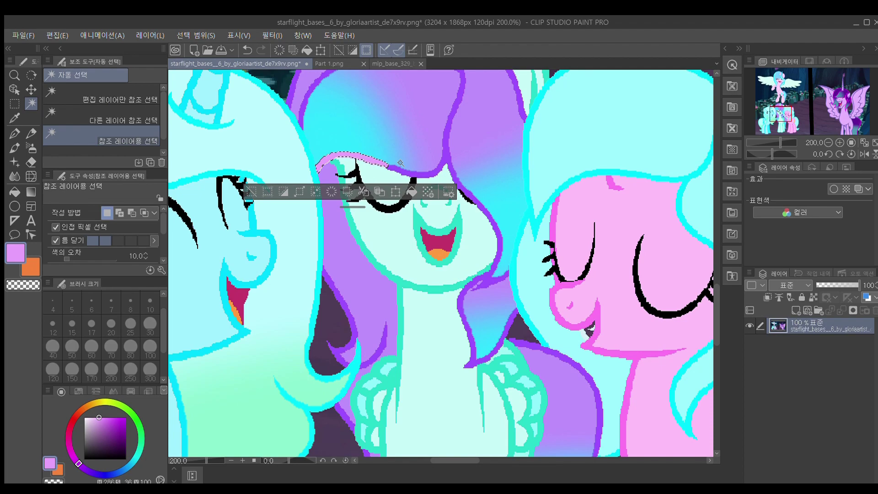
Select the middle pony's purple mane outline and shade it light violet with the soft airbrush at size 60.
key(b)
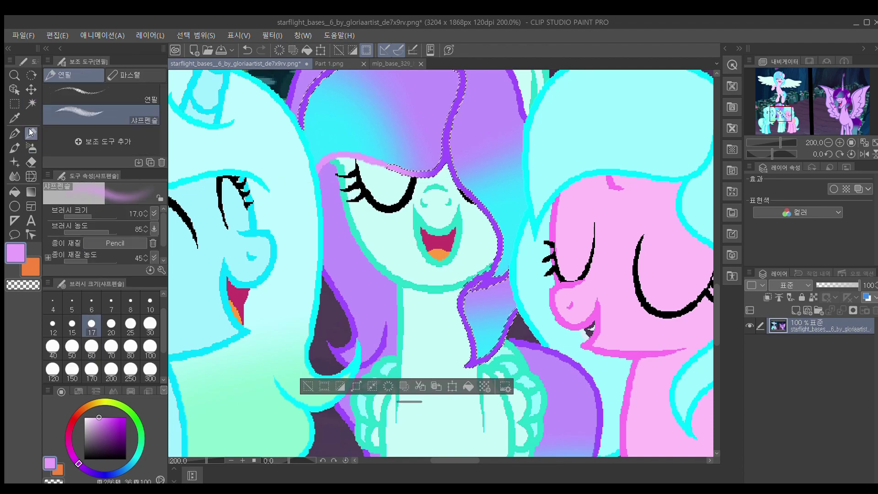
scroll(549, 151, up, 1)
scroll(397, 339, down, 5)
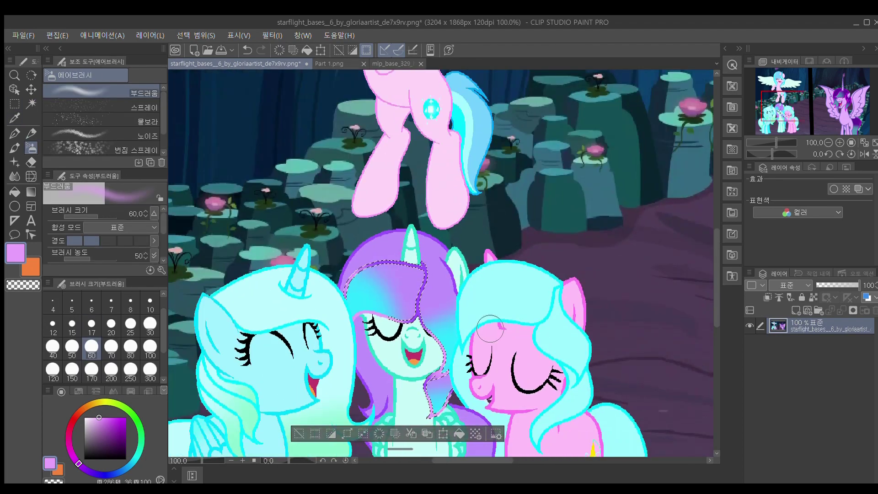
scroll(398, 339, up, 2)
Select the pink pony's mane and tail areas and airbrush white gradients into them with a size 150 soft brush.
scroll(398, 339, down, 4)
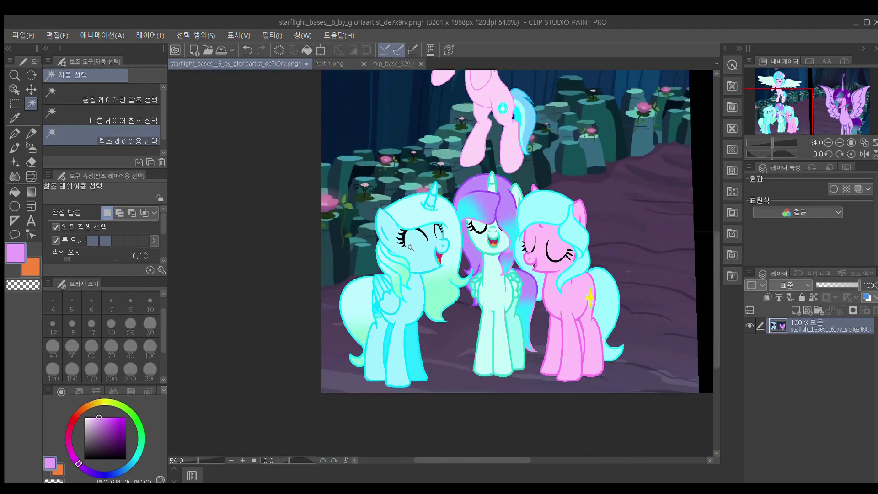
scroll(398, 340, up, 2)
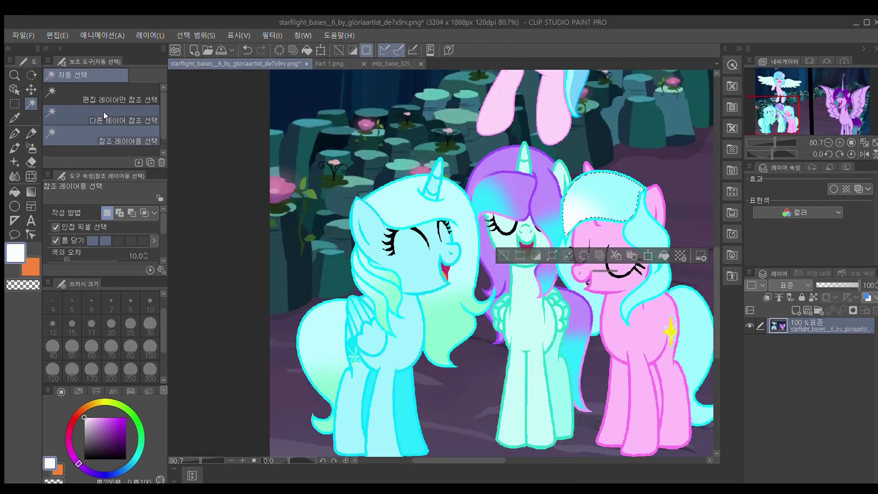
key(g)
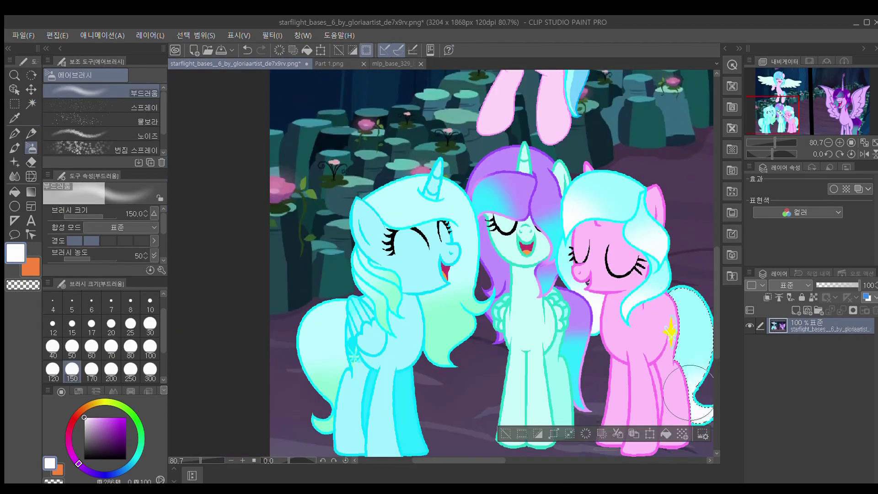
Touch up the uncoloured gap inside the pink pony's open mouth with white, using Fill and a size 4 G-pen.
scroll(329, 236, up, 10)
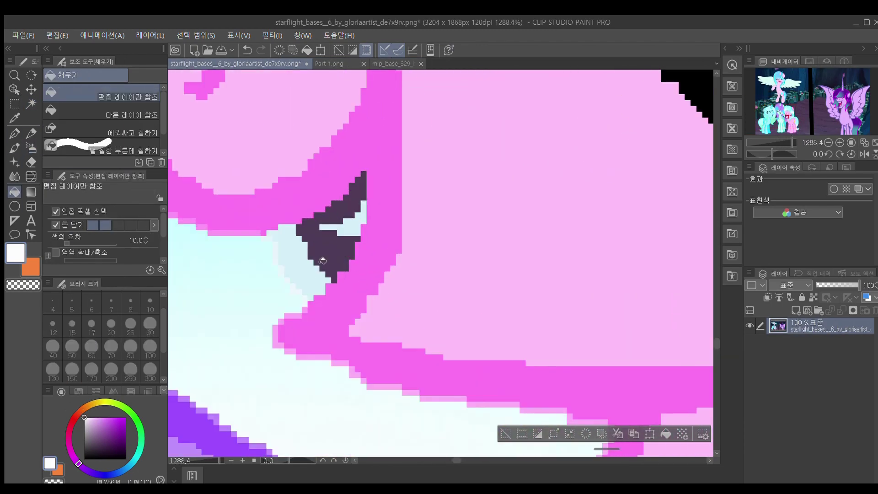
scroll(322, 260, down, 2)
key(p)
scroll(546, 275, down, 10)
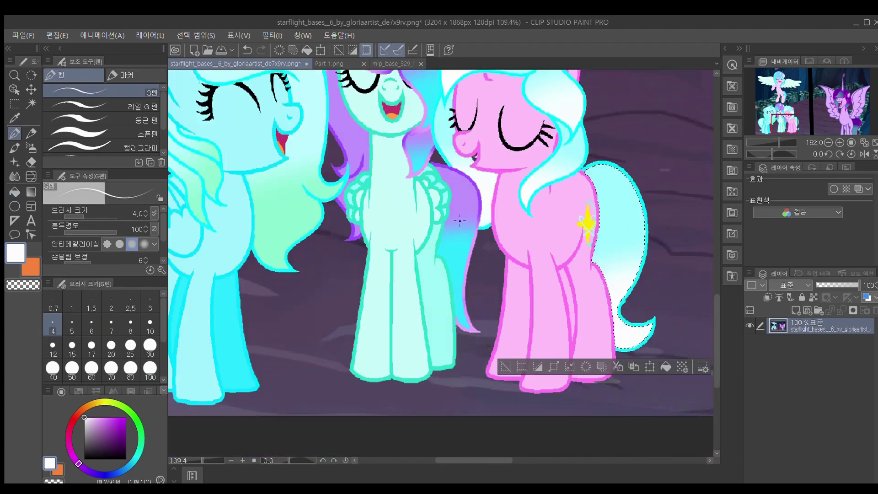
Dot small white sparkles over the middle pony's and the winged pony's manes with the G-pen at size 6.
key(bracketright)
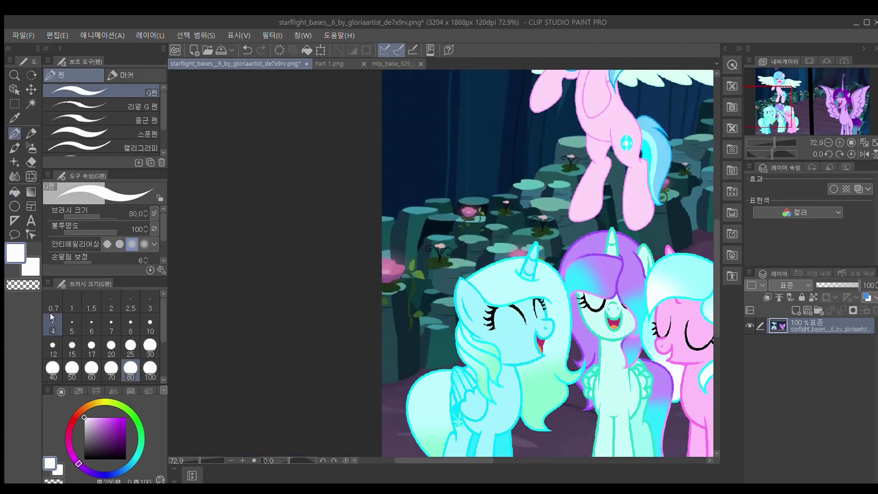
scroll(446, 407, right, 3)
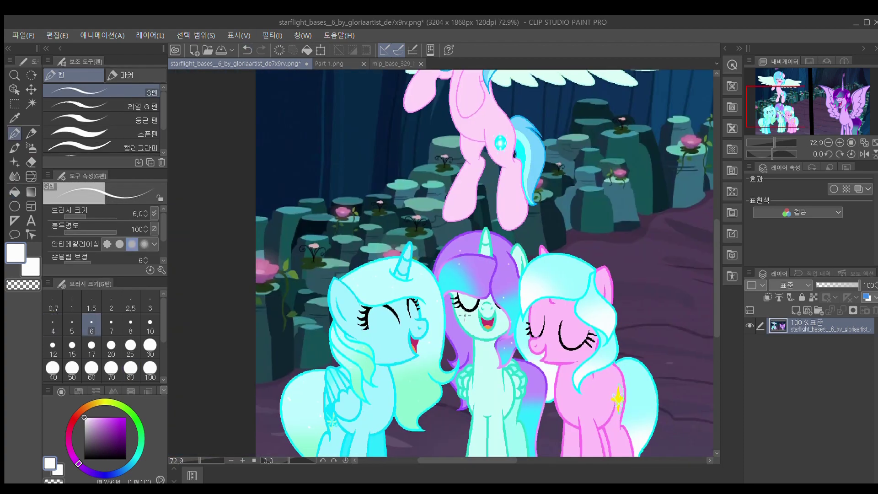
scroll(634, 410, right, 3)
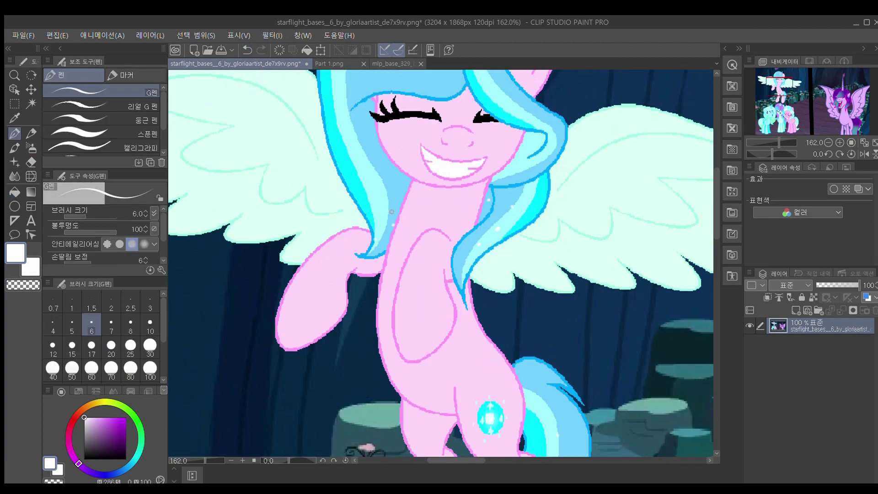